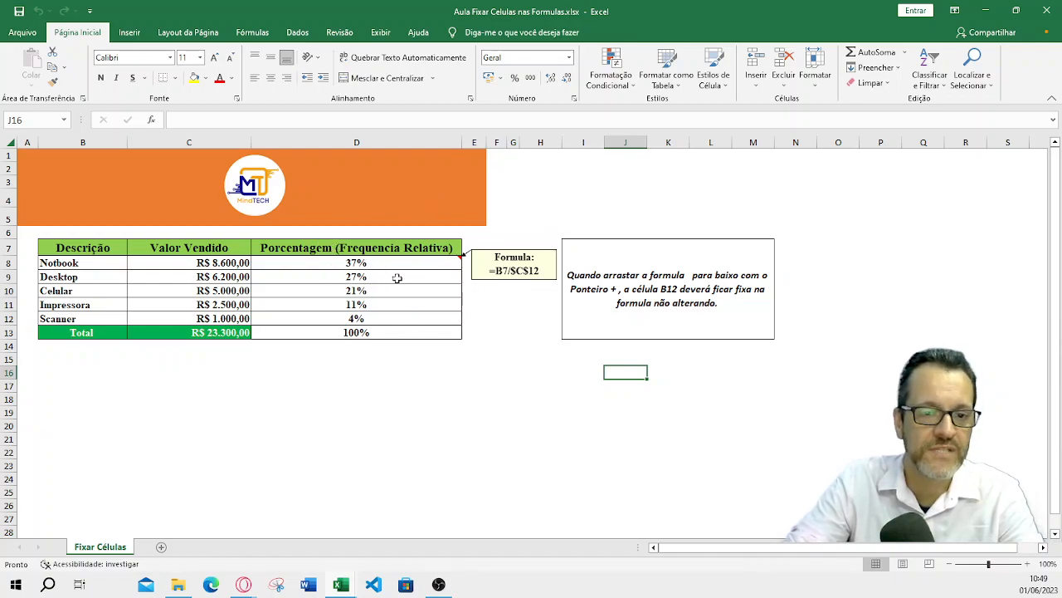
Clear the percentages from D8:D13 and select D8.
{"action": "left_click_drag", "start_coordinate": [397, 262], "coordinate": [397, 330]}
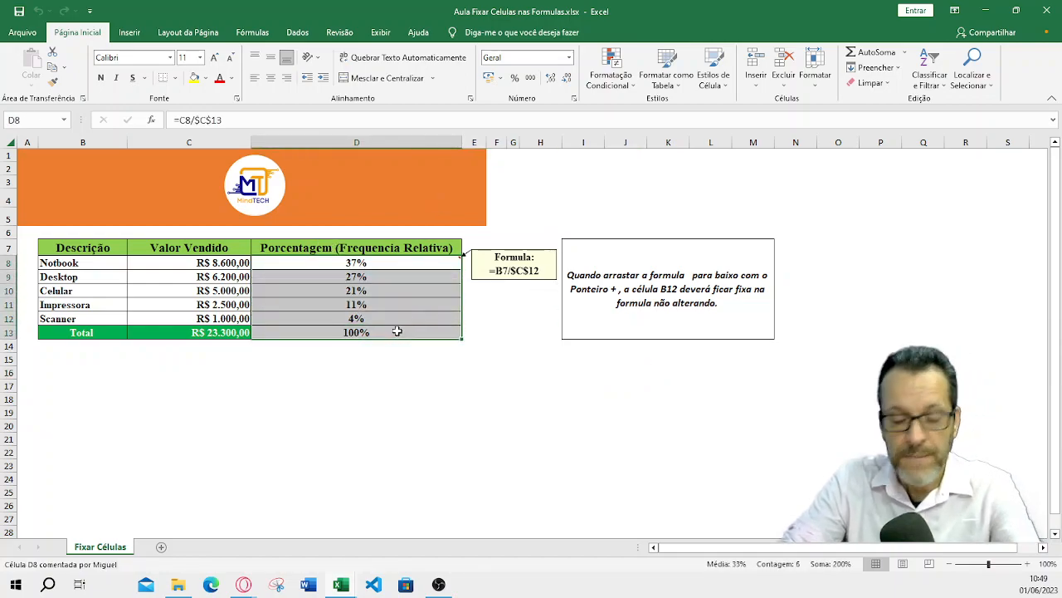
{"action": "key", "text": "Delete"}
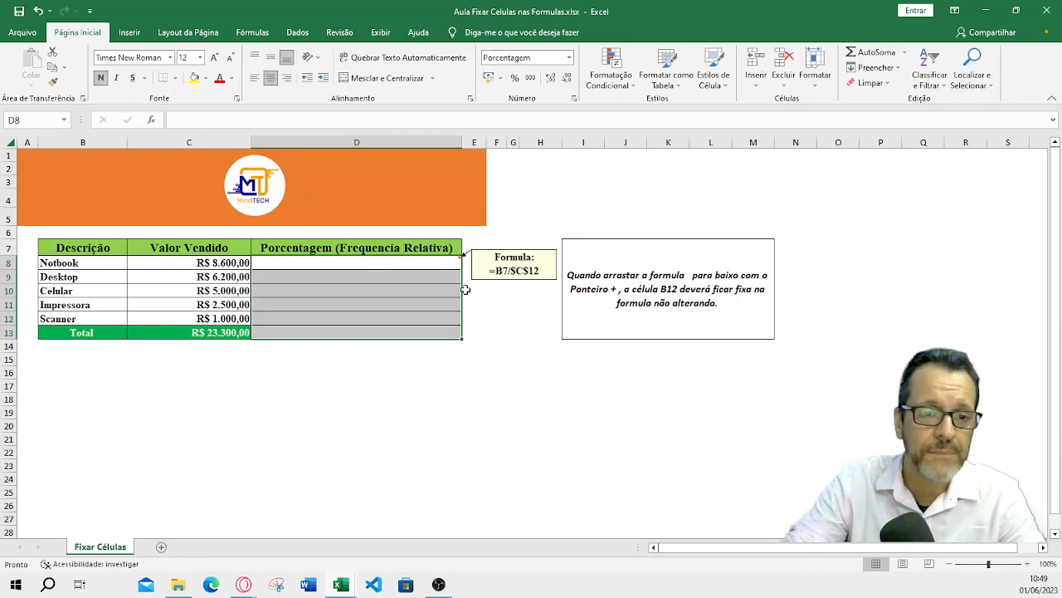
{"action": "left_click_drag", "start_coordinate": [416, 265], "coordinate": [416, 273]}
{"action": "left_click", "coordinate": [416, 264]}
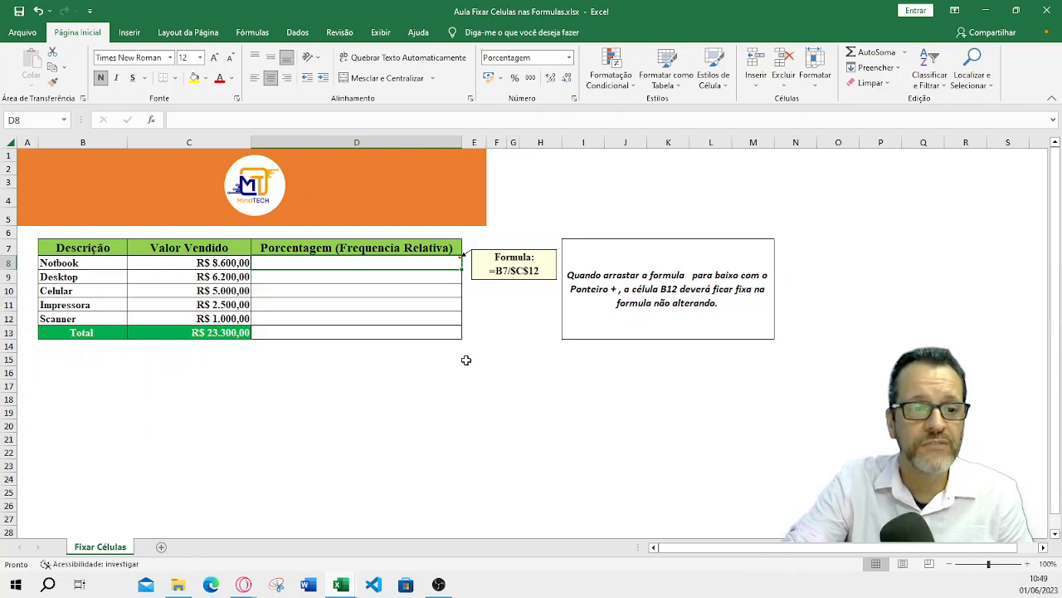
Review the product descriptions, their sold values in C8:C12 and the total in C13.
{"action": "scroll", "coordinate": [465, 360], "scroll_direction": "up", "scroll_amount": 2}
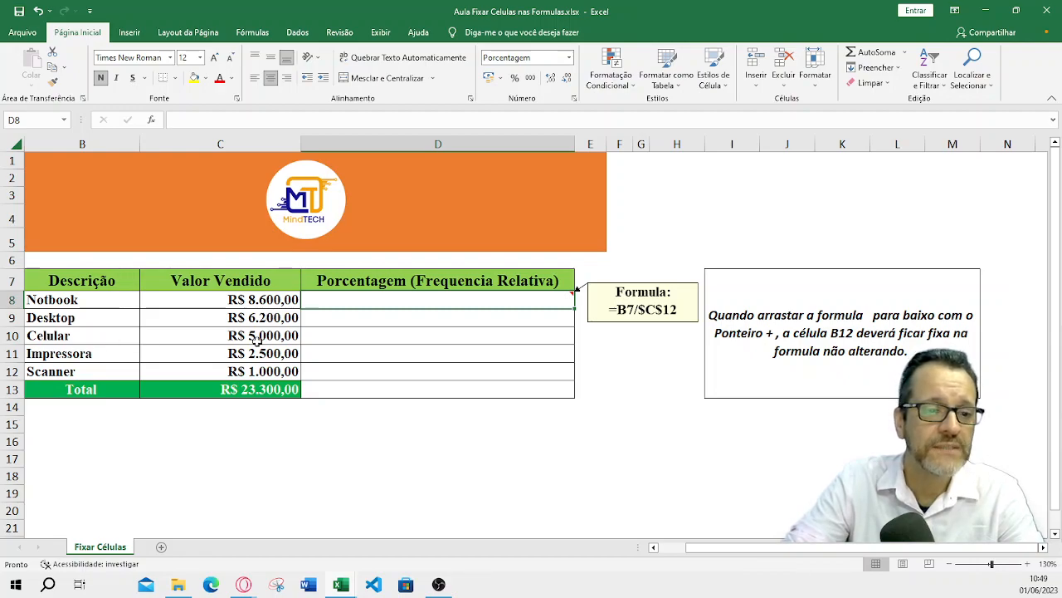
{"action": "left_click", "coordinate": [235, 299]}
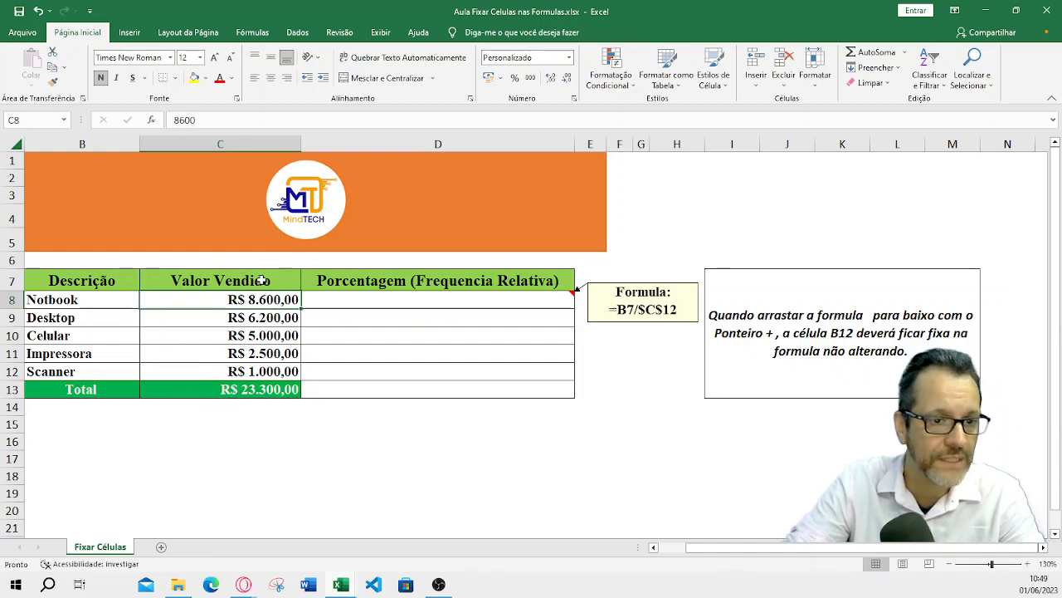
{"action": "left_click", "coordinate": [279, 317]}
{"action": "left_click", "coordinate": [279, 335]}
{"action": "left_click", "coordinate": [278, 353]}
{"action": "left_click", "coordinate": [280, 371]}
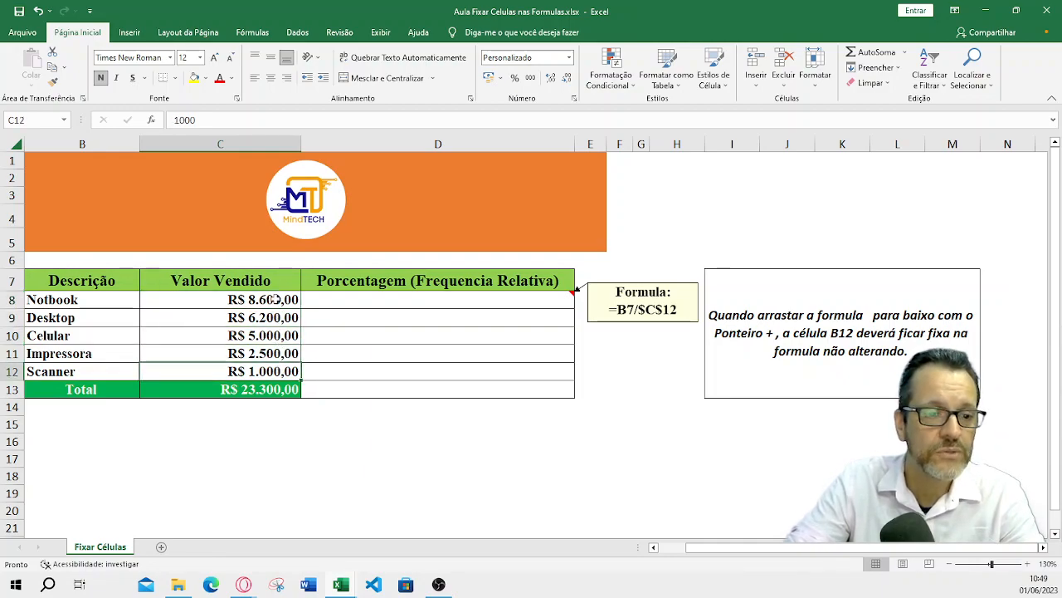
{"action": "left_click", "coordinate": [120, 298]}
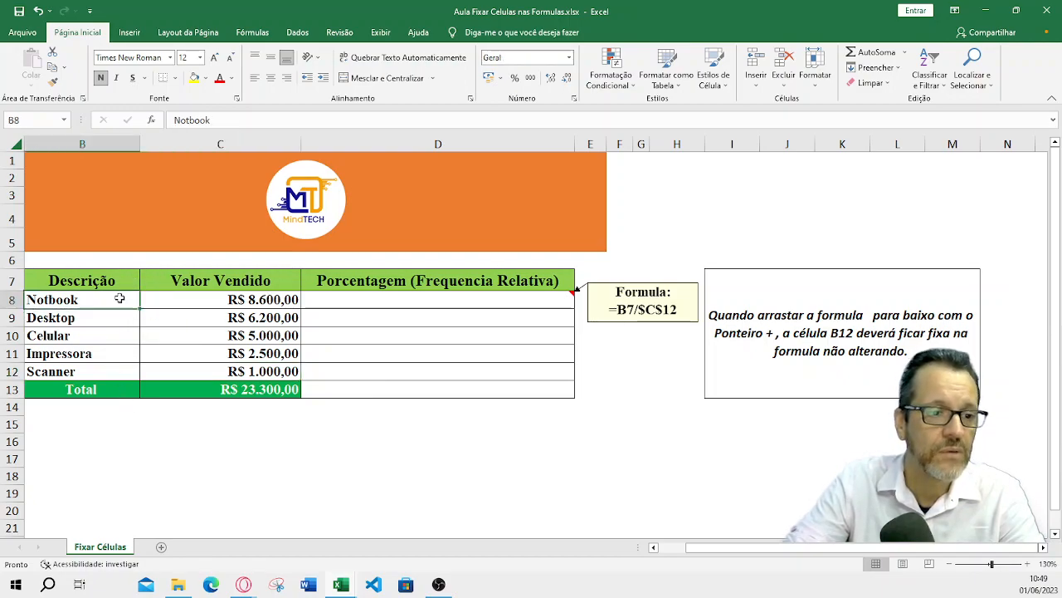
{"action": "left_click", "coordinate": [222, 297]}
{"action": "left_click", "coordinate": [115, 318]}
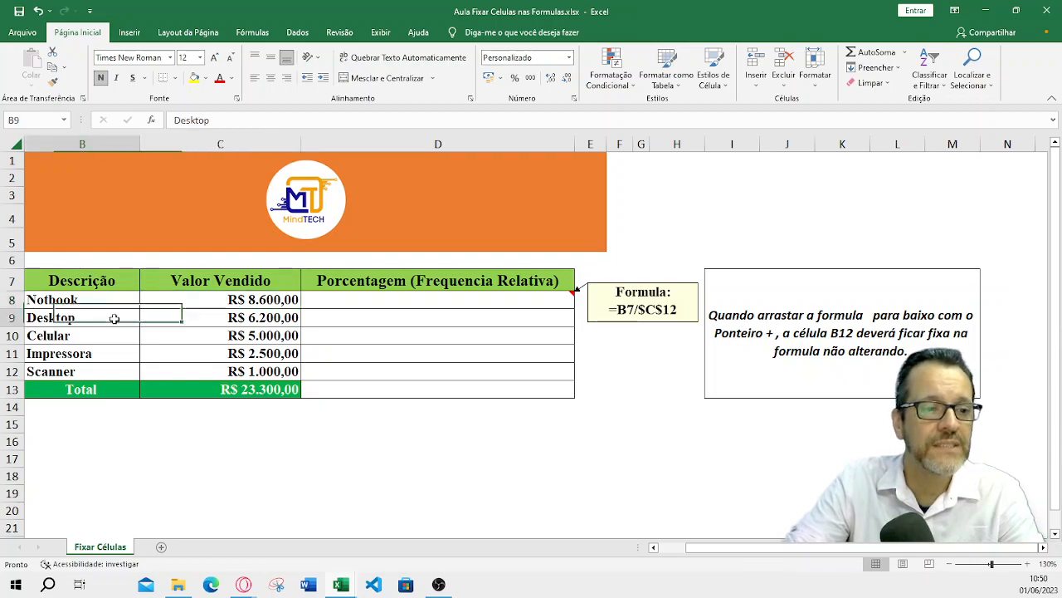
{"action": "left_click", "coordinate": [194, 317]}
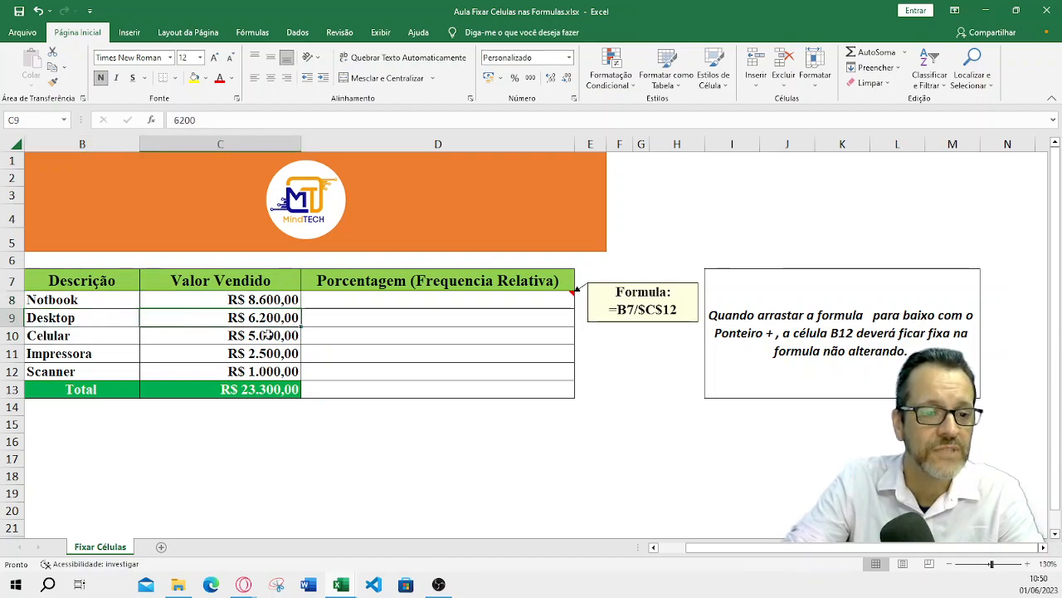
{"action": "left_click", "coordinate": [270, 387]}
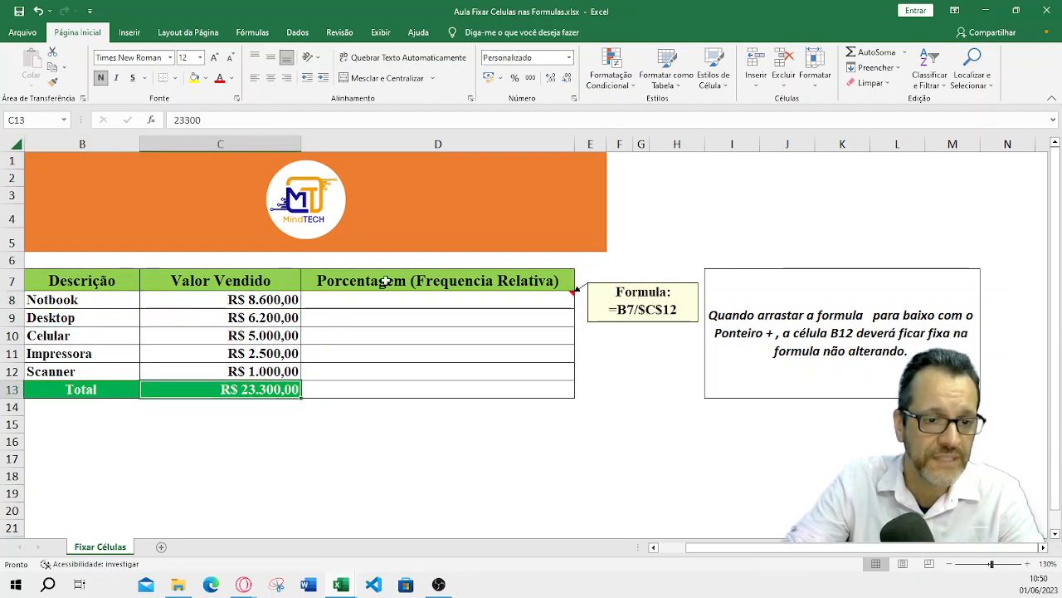
Enter the formula =C8/C13 in D8 to divide the Notbook sales by the total.
{"action": "left_click", "coordinate": [422, 305]}
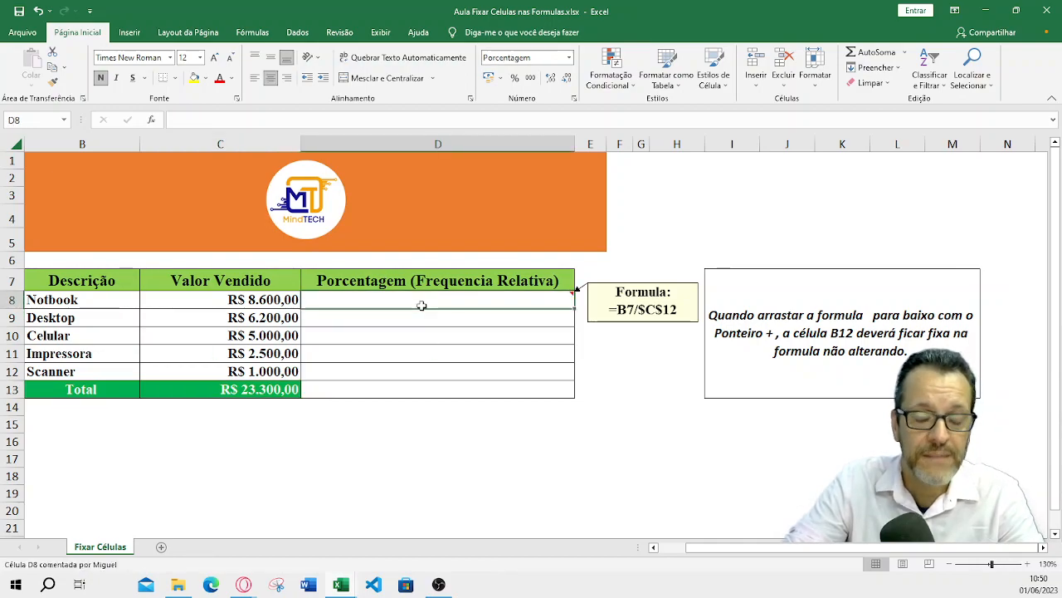
{"action": "type", "text": "="}
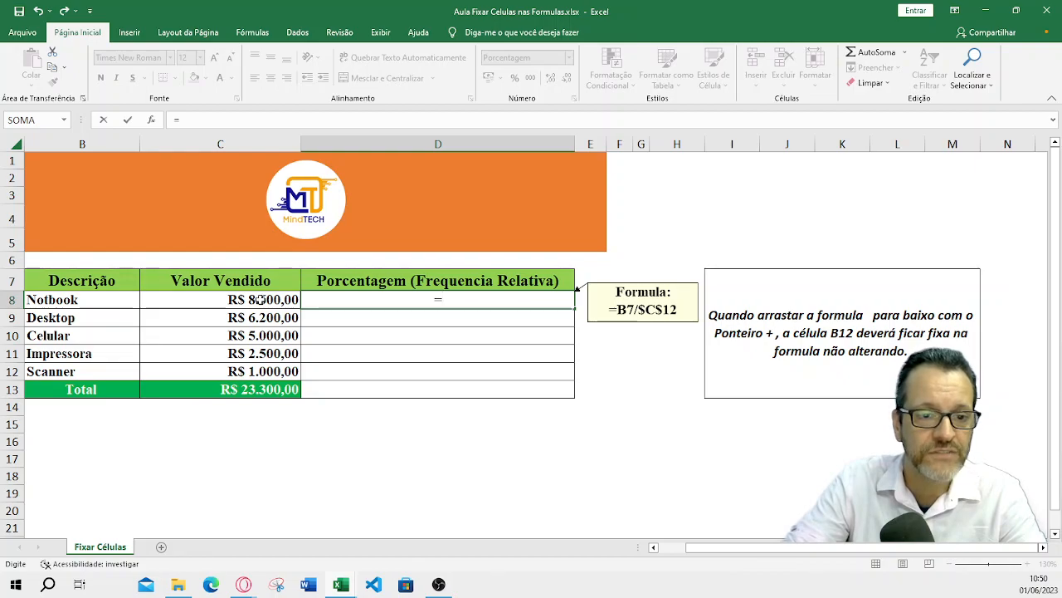
{"action": "left_click", "coordinate": [260, 300]}
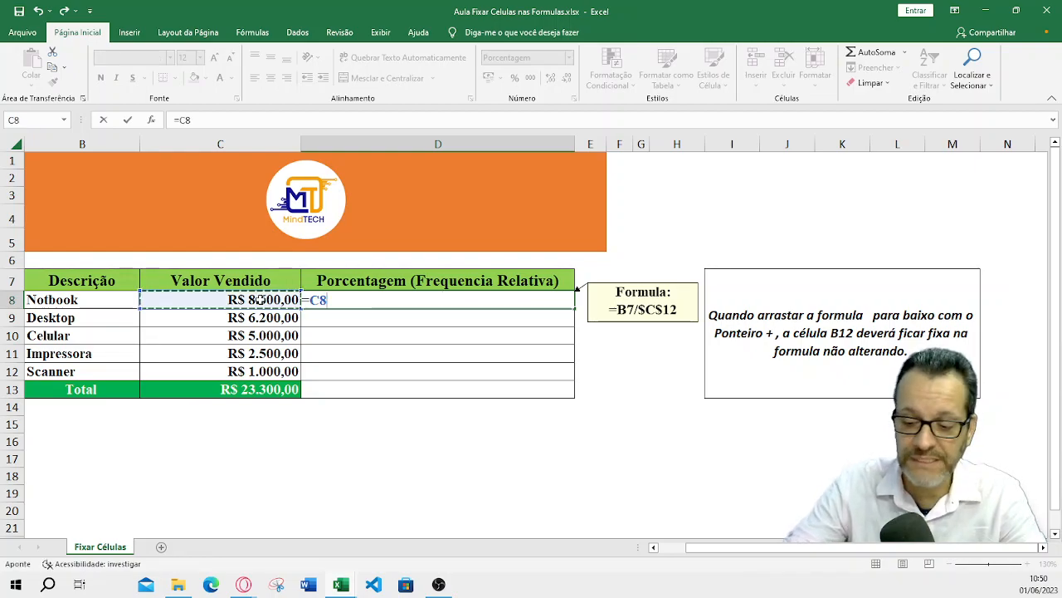
{"action": "type", "text": "/"}
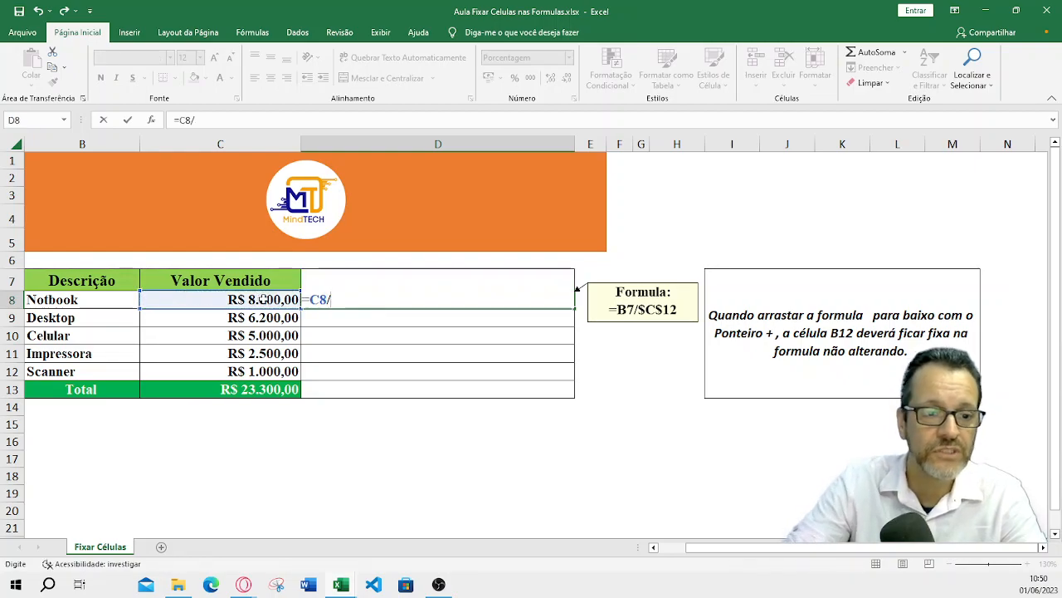
{"action": "left_click", "coordinate": [263, 393]}
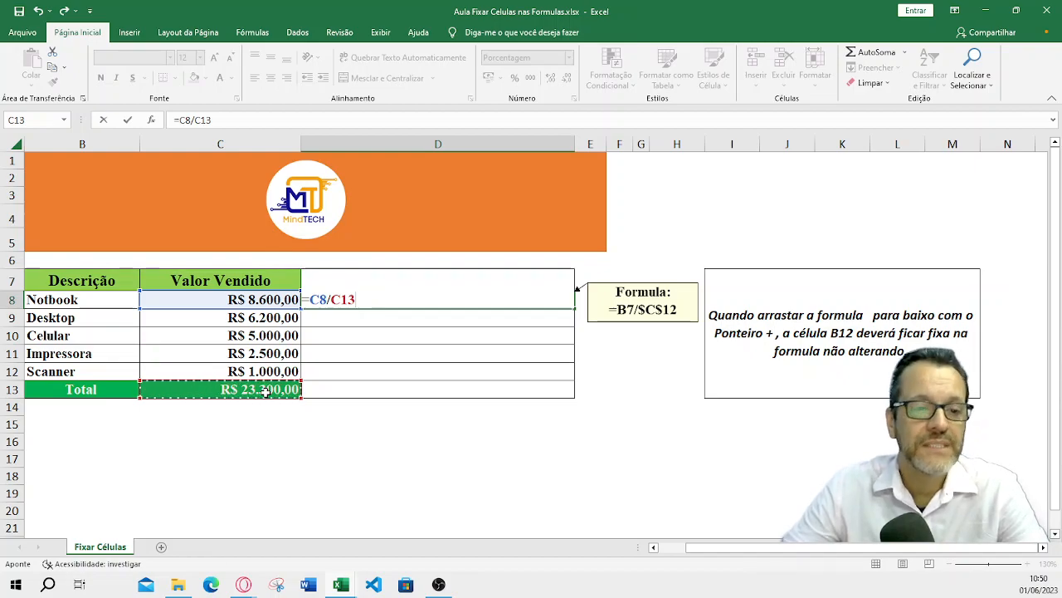
{"action": "key", "text": "Return"}
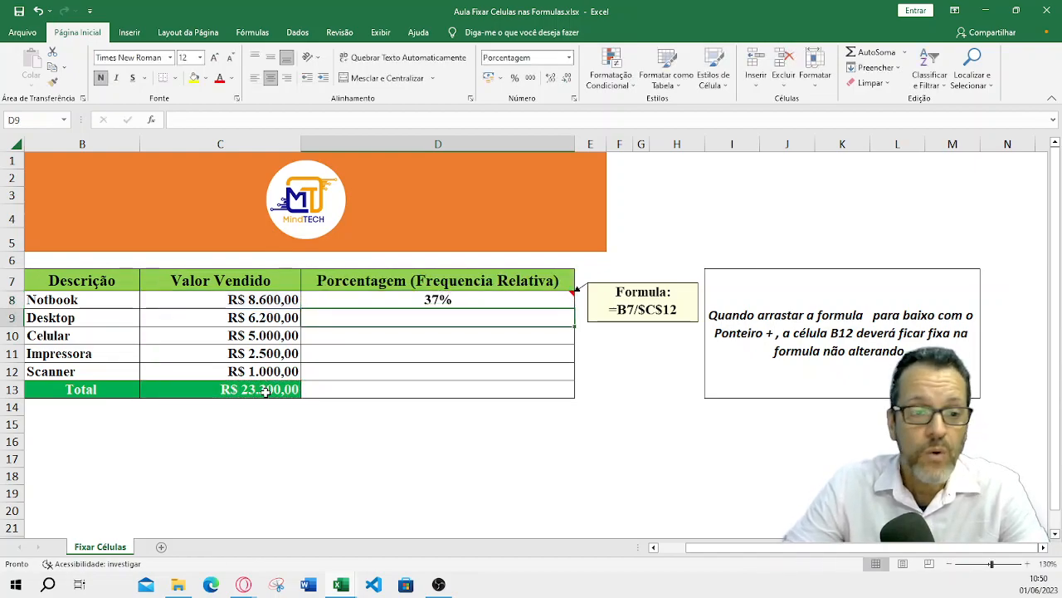
Apply the Número format to D8:D13.
{"action": "left_click", "coordinate": [456, 300]}
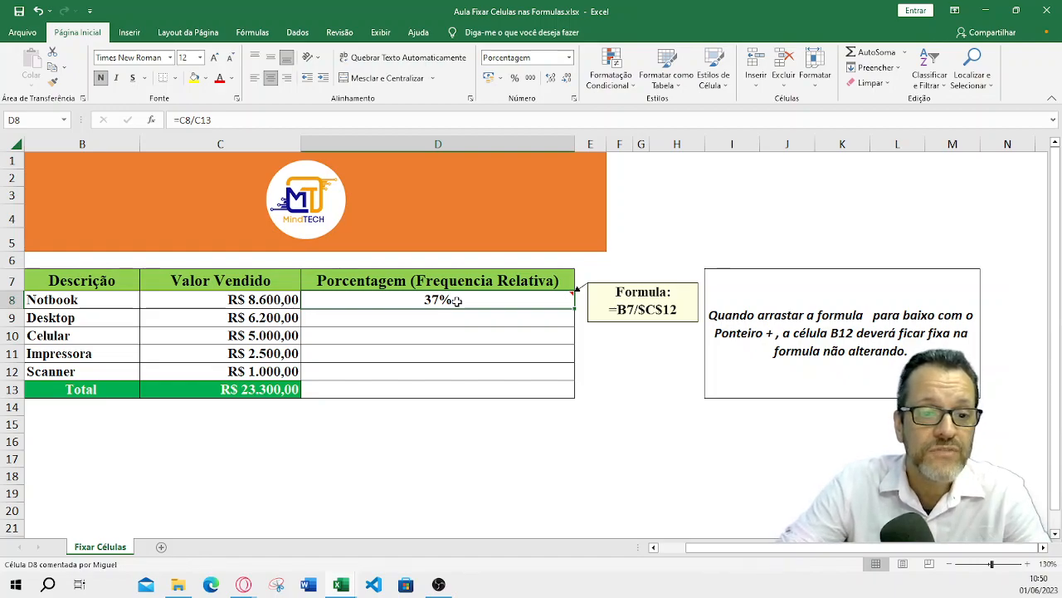
{"action": "left_click_drag", "start_coordinate": [483, 301], "coordinate": [479, 388]}
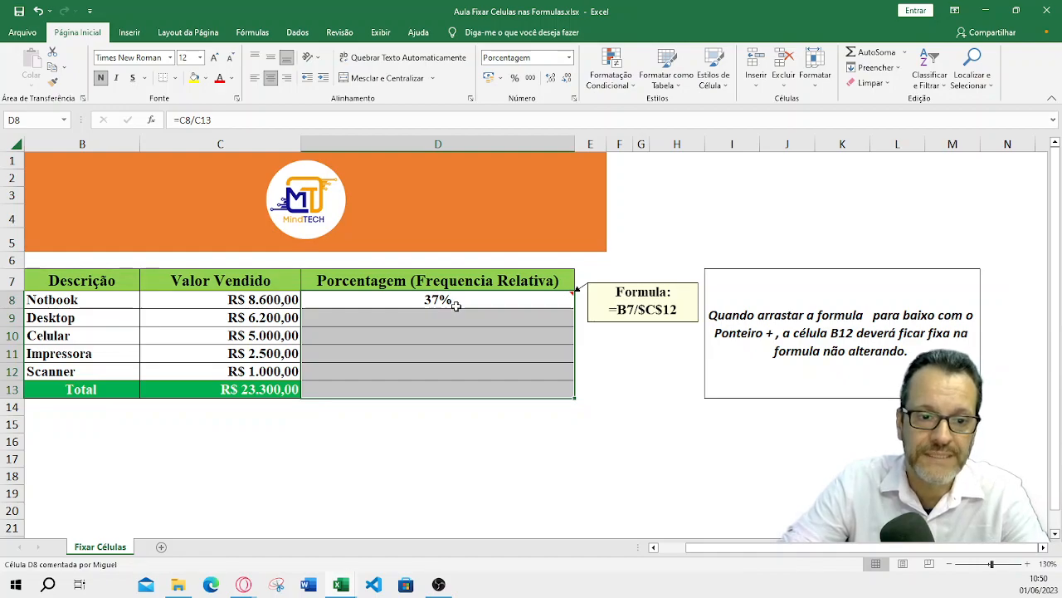
{"action": "left_click", "coordinate": [569, 57]}
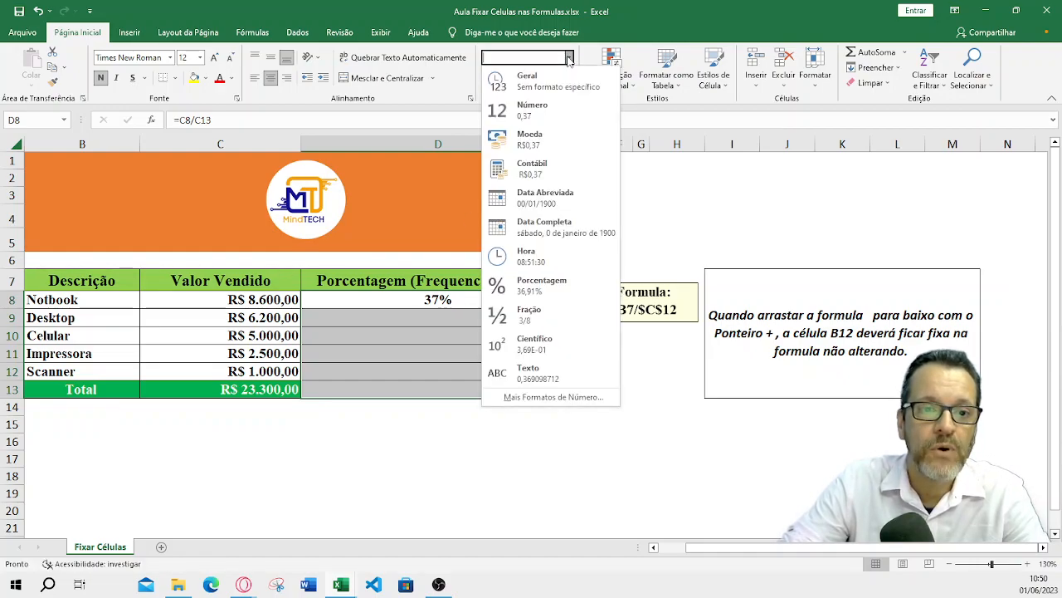
{"action": "left_click", "coordinate": [566, 114]}
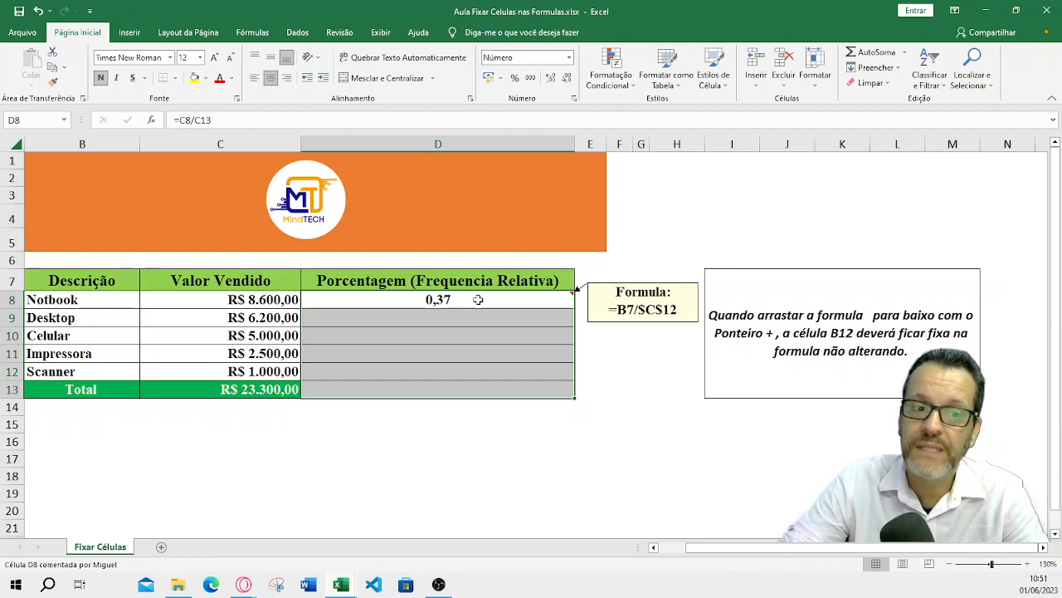
Apply the Porcentagem format to D8:D13 and remove the two decimal places from D8.
{"action": "left_click", "coordinate": [569, 57]}
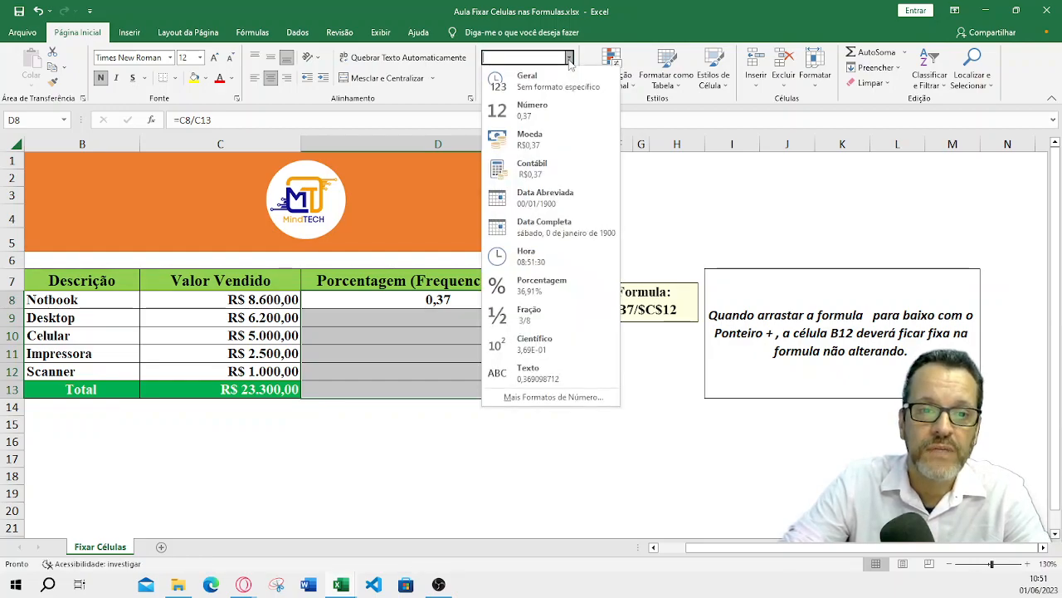
{"action": "left_click", "coordinate": [564, 292]}
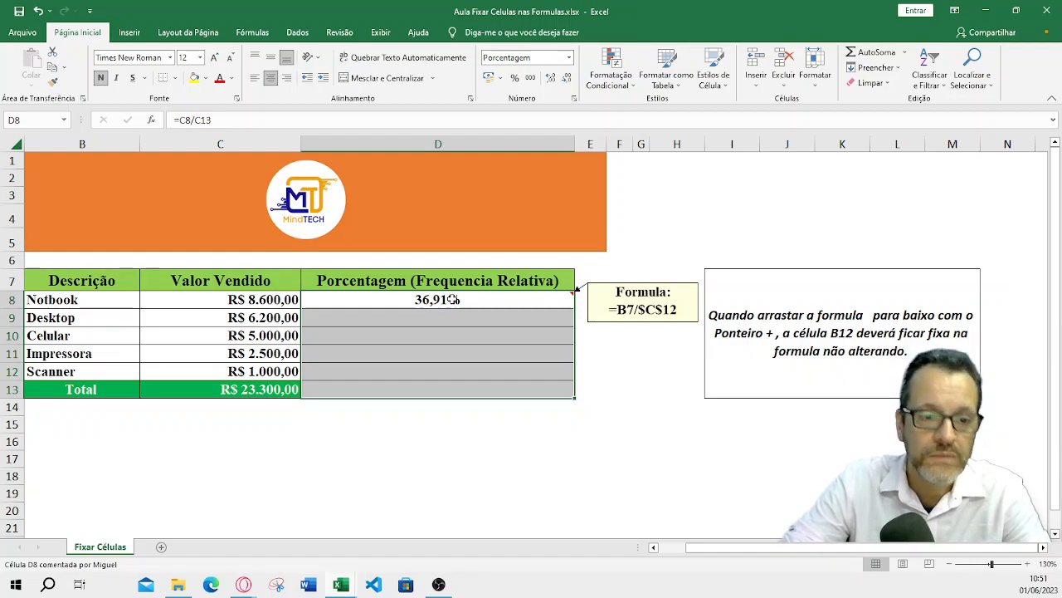
{"action": "left_click", "coordinate": [493, 297]}
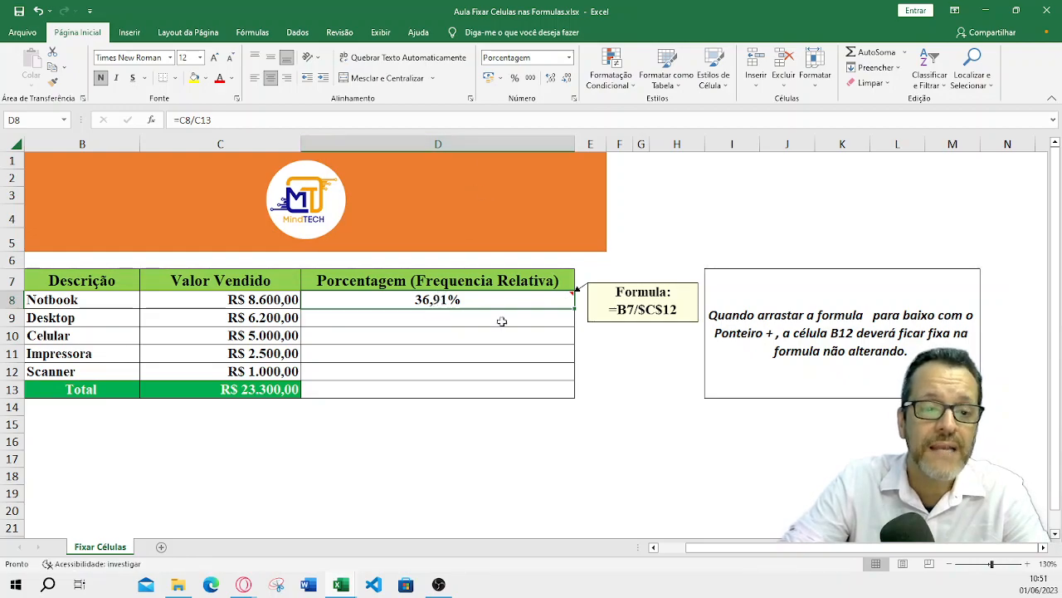
{"action": "left_click", "coordinate": [567, 81]}
{"action": "left_click", "coordinate": [567, 81]}
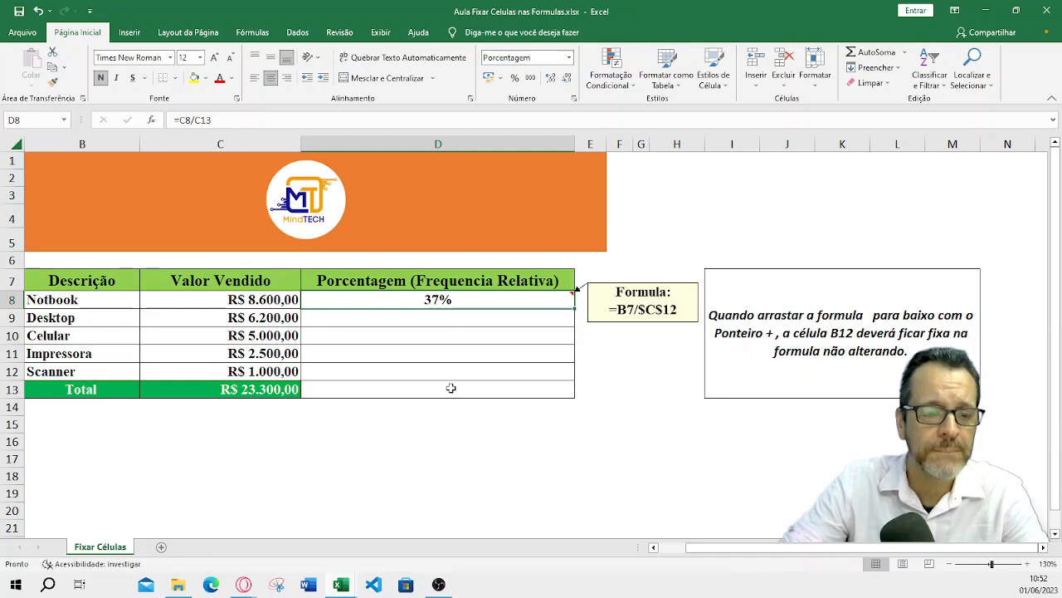
Check the formula in D8 and fill it down through D12.
{"action": "double_click", "coordinate": [482, 304]}
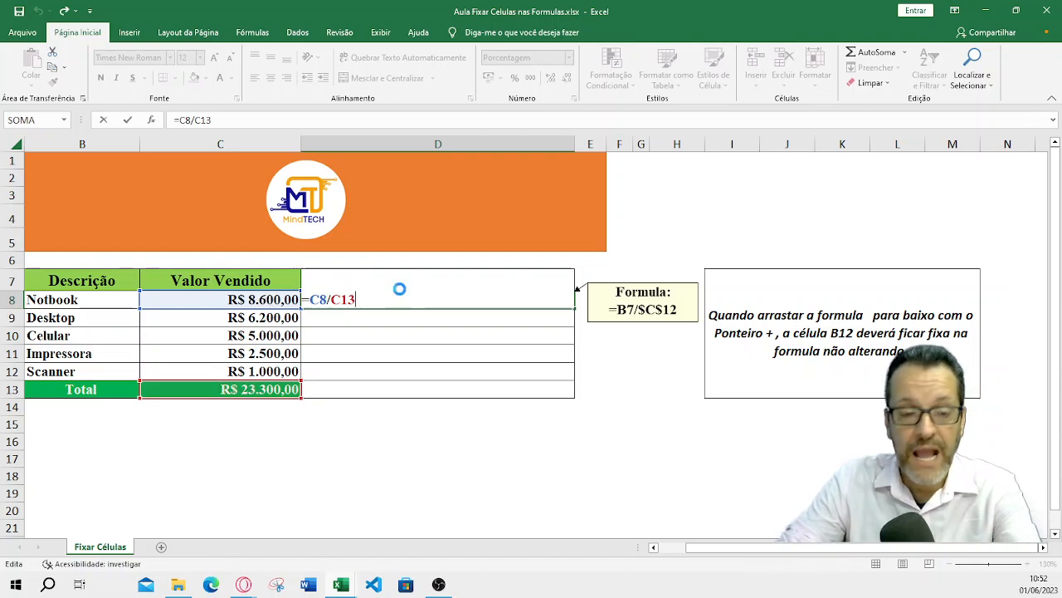
{"action": "key", "text": "Return"}
{"action": "left_click", "coordinate": [555, 303]}
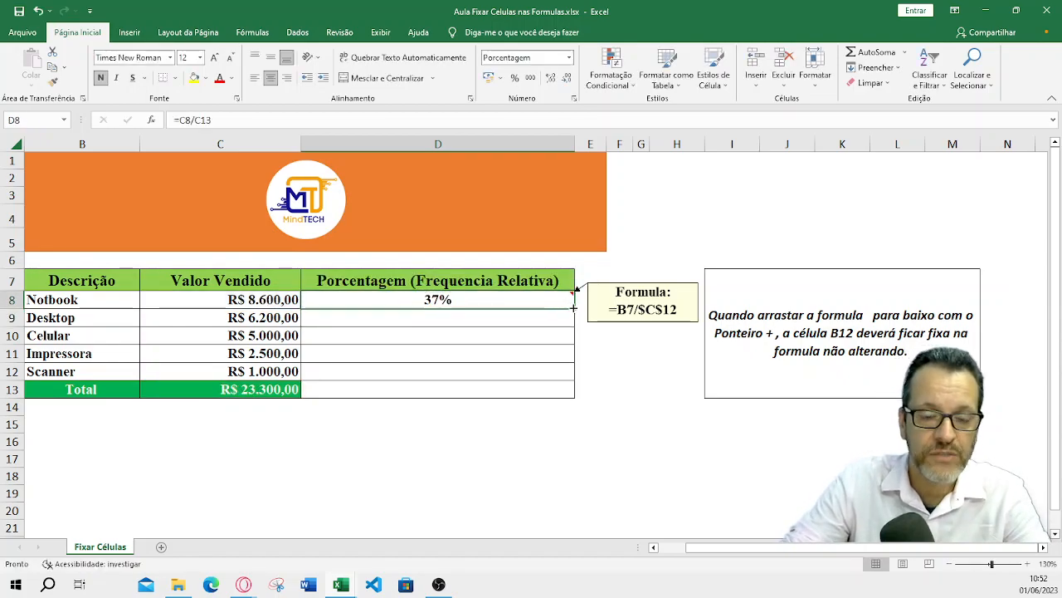
{"action": "scroll", "coordinate": [573, 346], "scroll_direction": "up", "scroll_amount": 2, "text": "ctrl"}
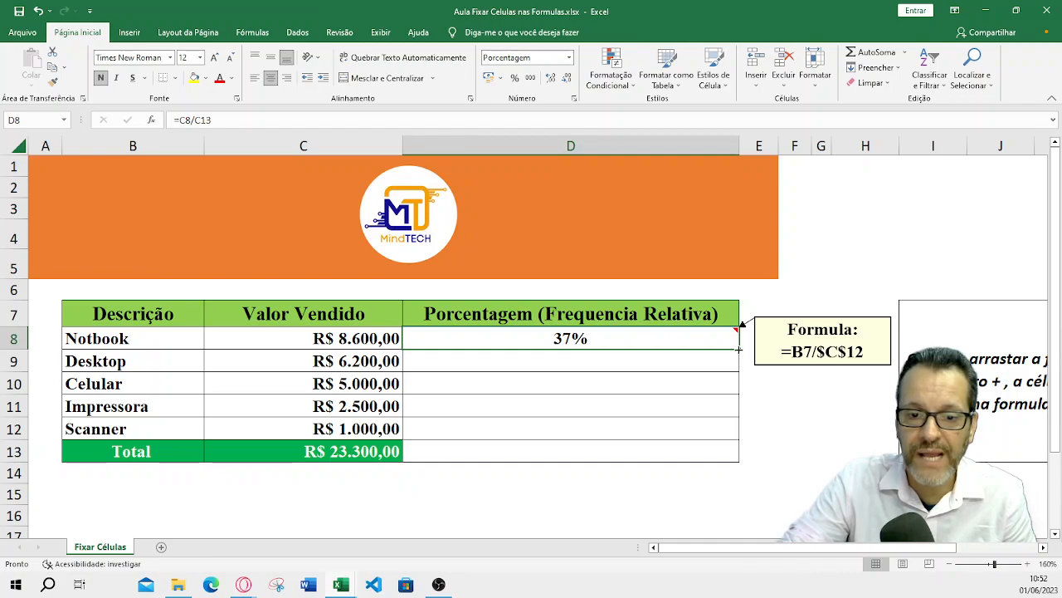
{"action": "left_click_drag", "start_coordinate": [739, 349], "coordinate": [721, 449]}
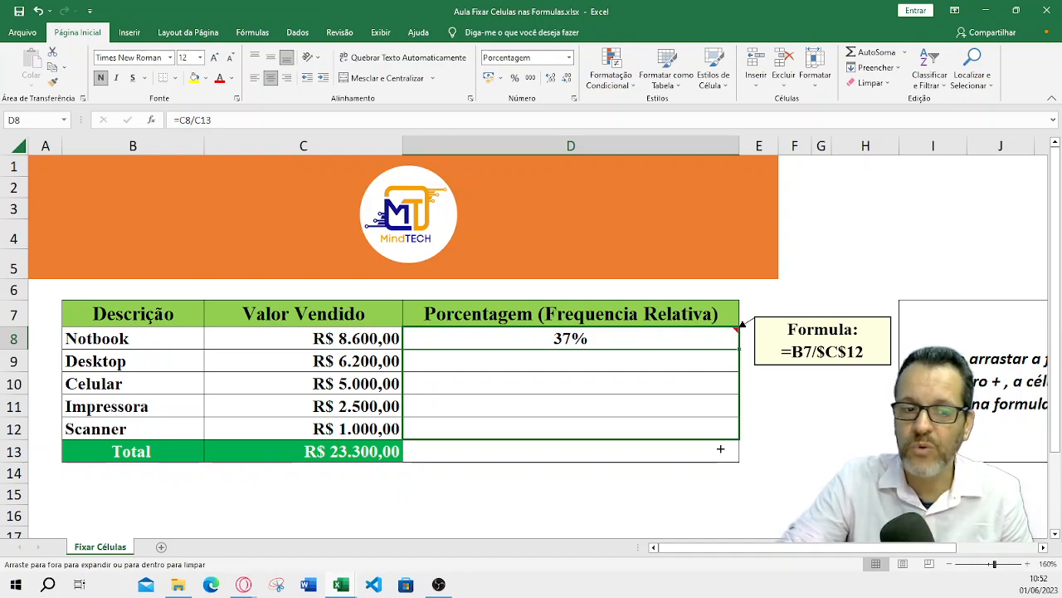
{"action": "left_click_drag", "start_coordinate": [720, 449], "coordinate": [720, 449]}
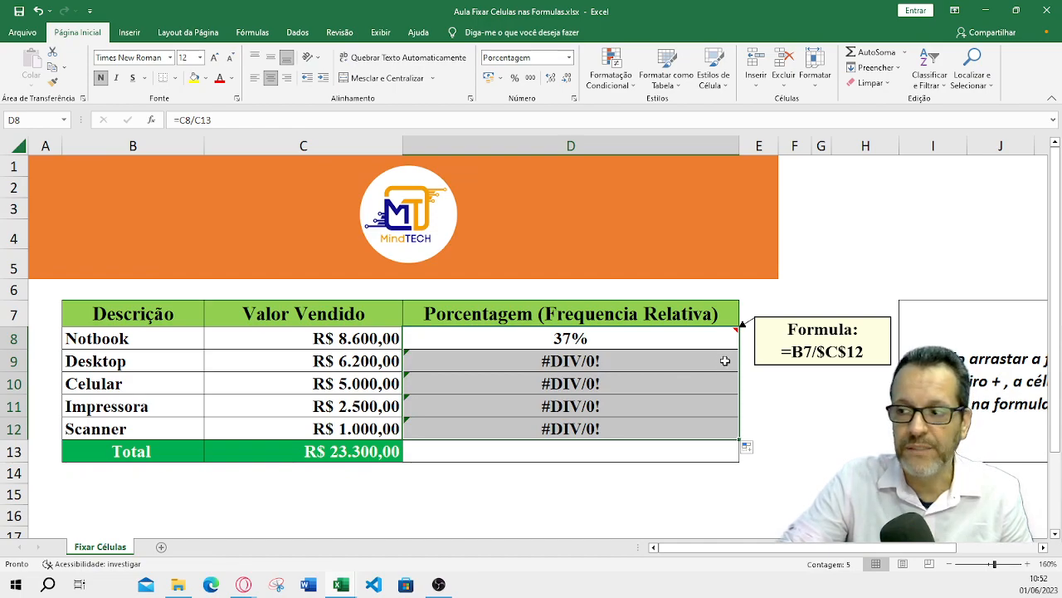
Inspect the cell references in each of the copied percentage formulas from D8 through D12.
{"action": "left_click", "coordinate": [624, 342]}
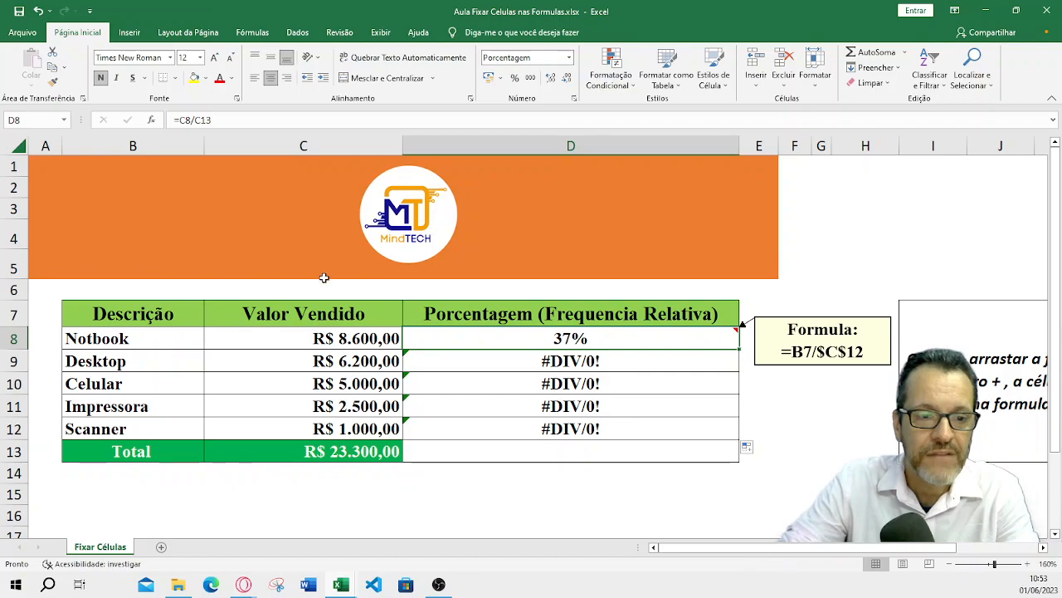
{"action": "double_click", "coordinate": [543, 339]}
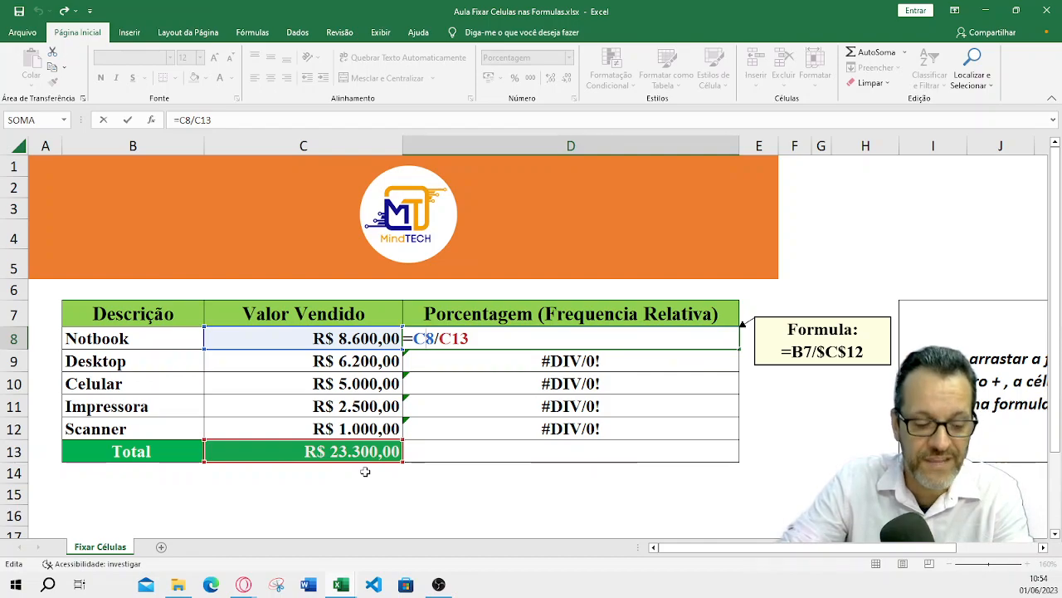
{"action": "key", "text": "Return"}
{"action": "double_click", "coordinate": [451, 359]}
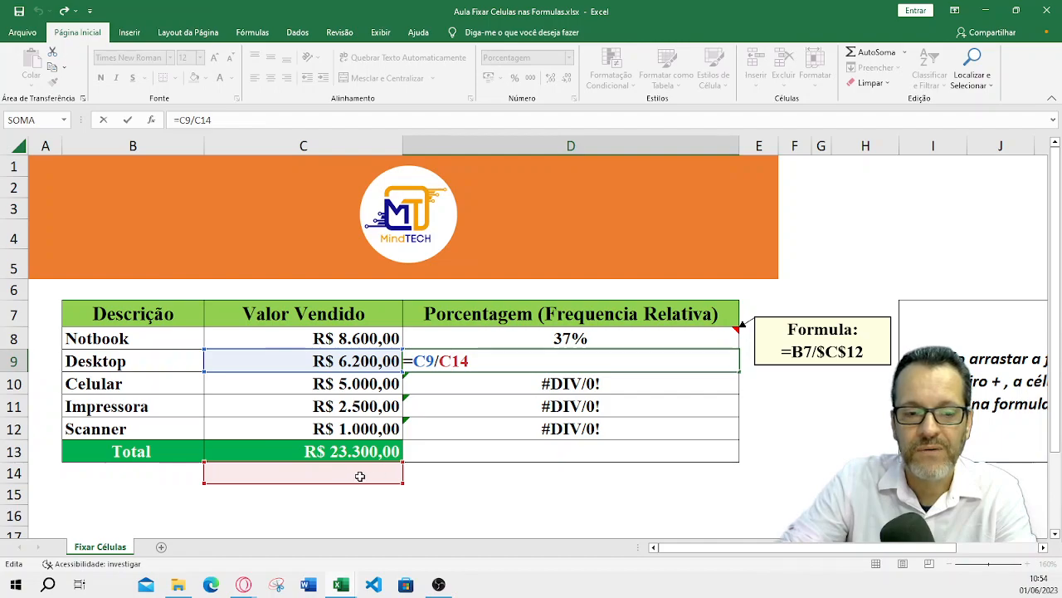
{"action": "double_click", "coordinate": [448, 383]}
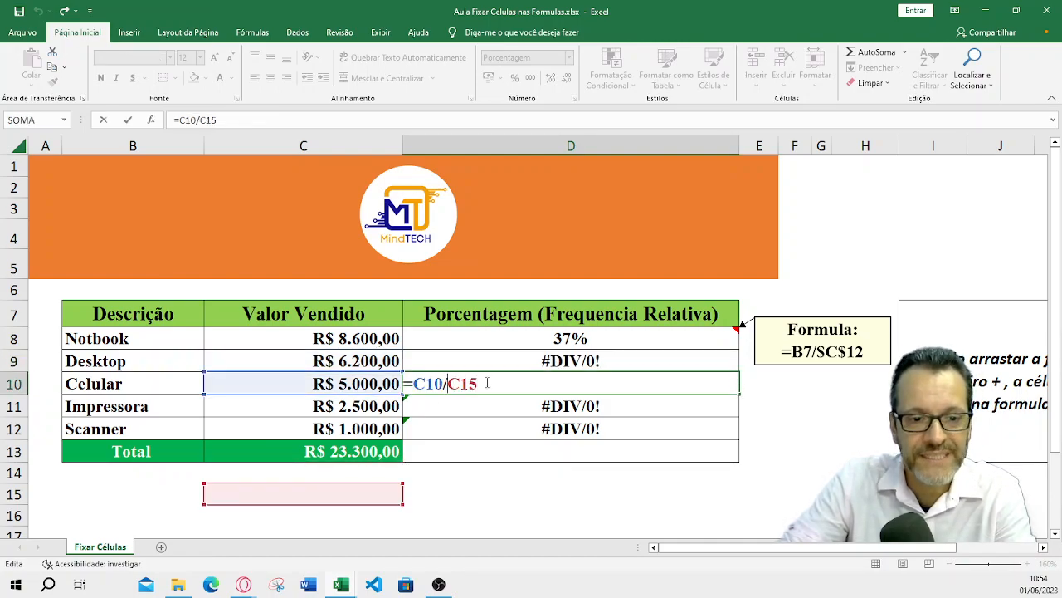
{"action": "left_click", "coordinate": [455, 408]}
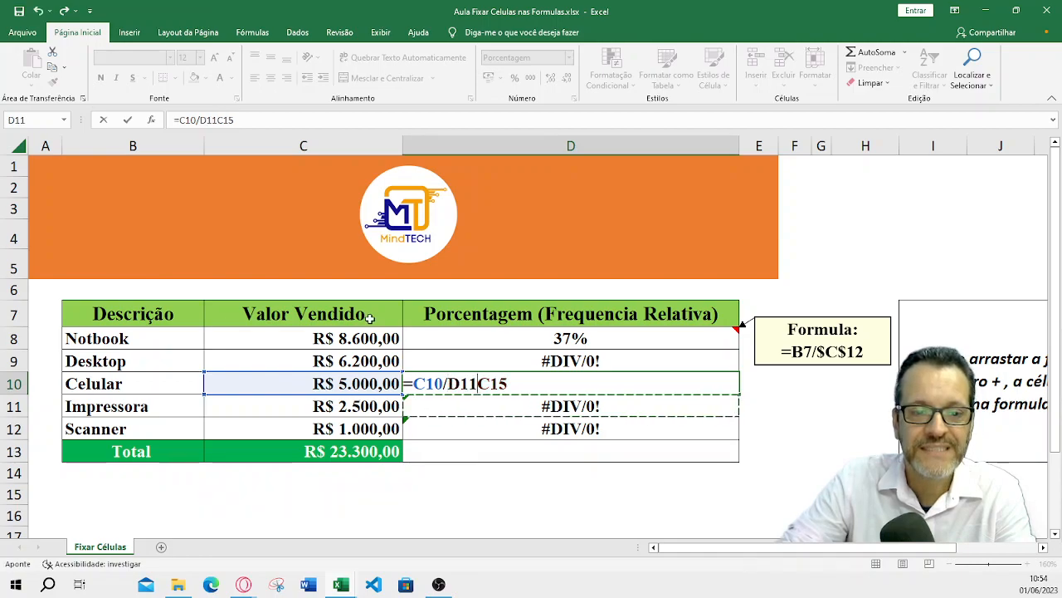
{"action": "key", "text": "Escape"}
{"action": "double_click", "coordinate": [469, 408]}
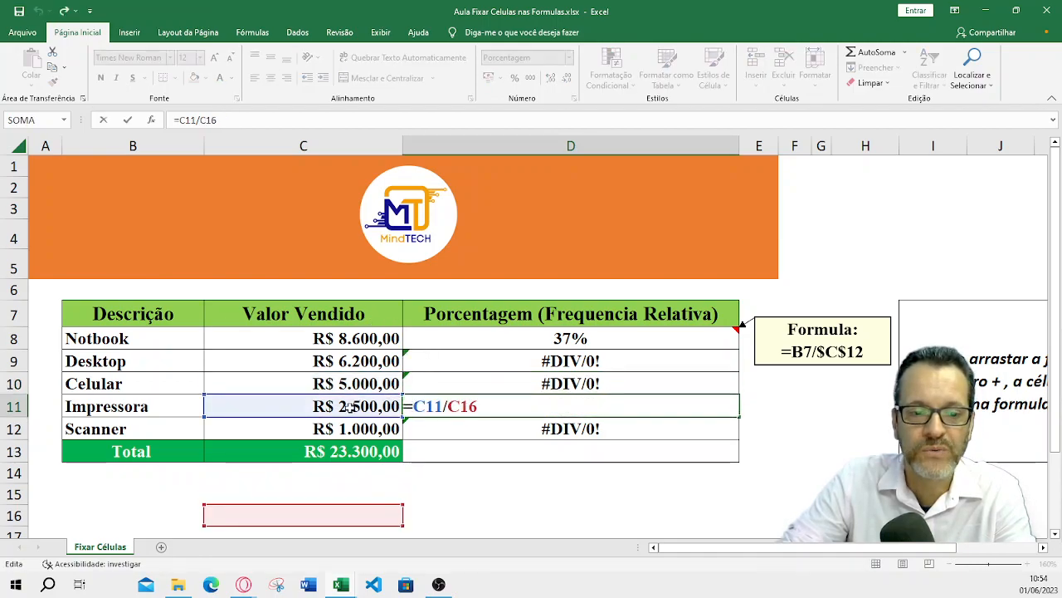
{"action": "key", "text": "Escape"}
{"action": "double_click", "coordinate": [438, 428]}
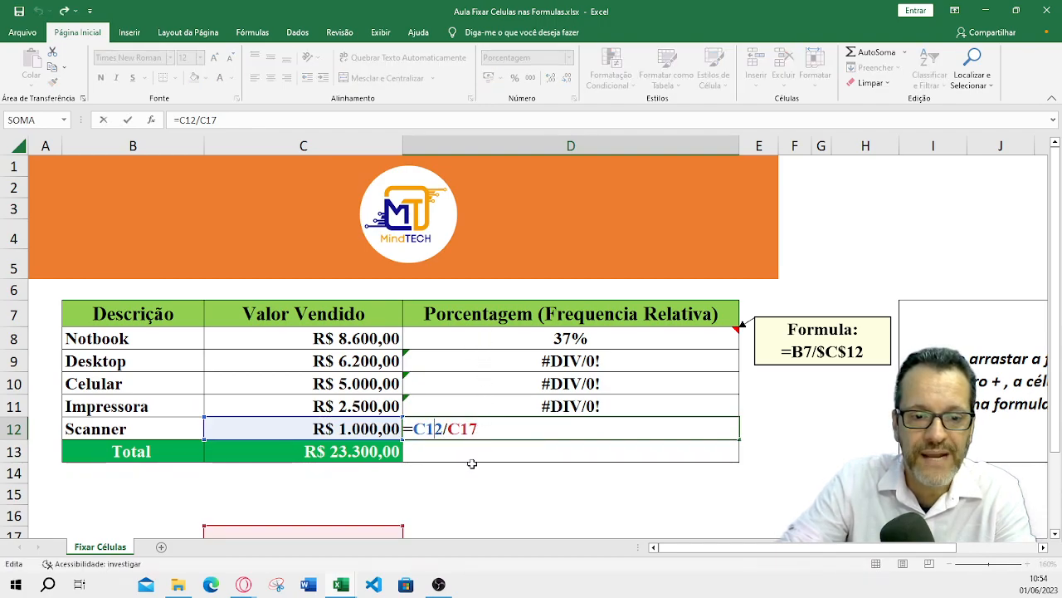
{"action": "key", "text": "Escape"}
Clear the copied formulas from D9:D12.
{"action": "left_click_drag", "start_coordinate": [480, 363], "coordinate": [481, 423]}
{"action": "key", "text": "Delete"}
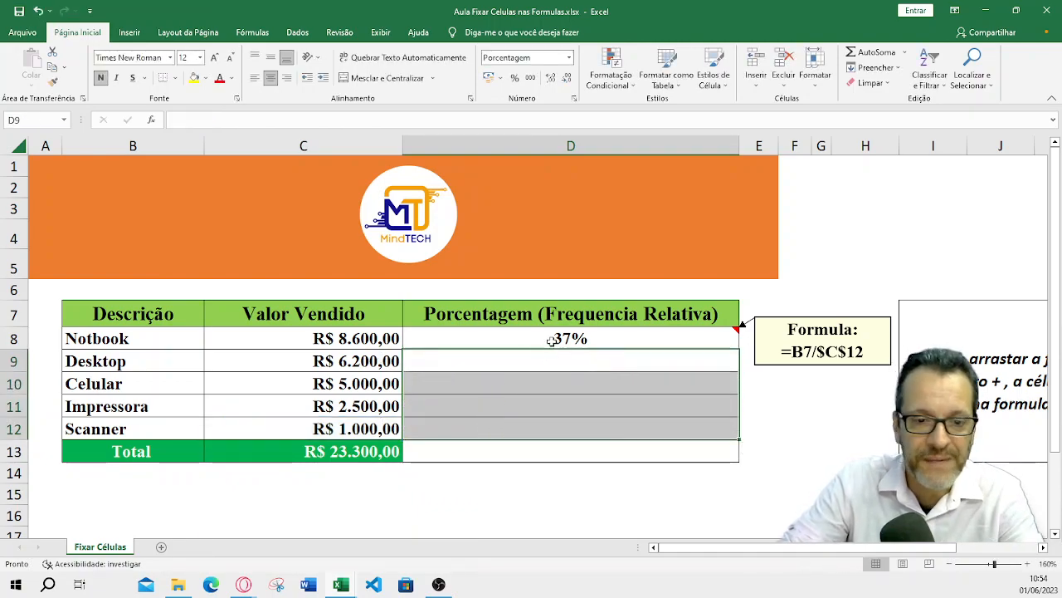
Manually insert dollar signs before the column and row of C13 in the D8 formula, and remove them again.
{"action": "double_click", "coordinate": [558, 338]}
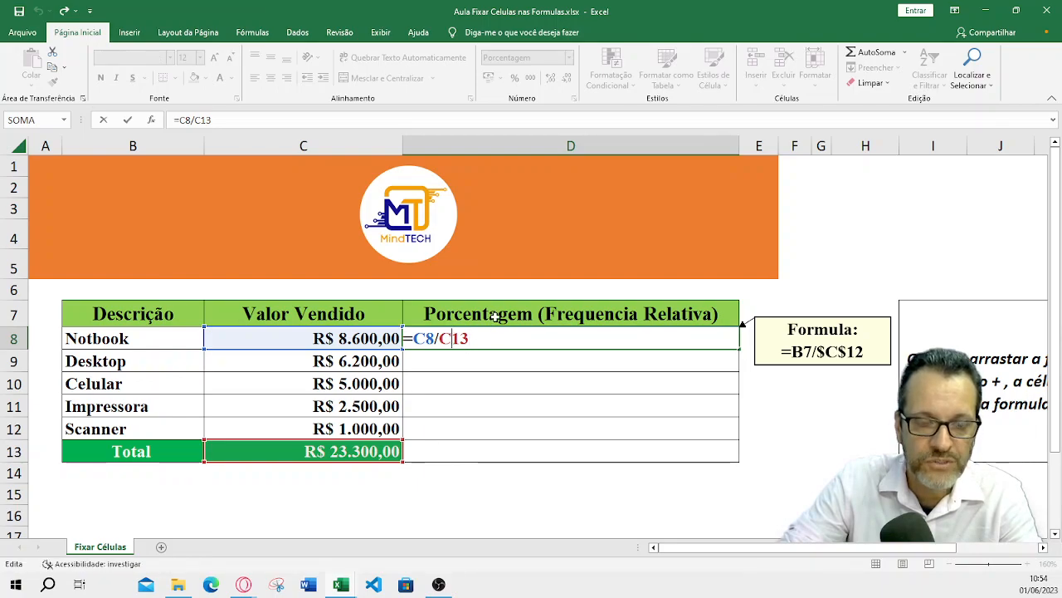
{"action": "type", "text": "$"}
{"action": "key", "text": "BackSpace"}
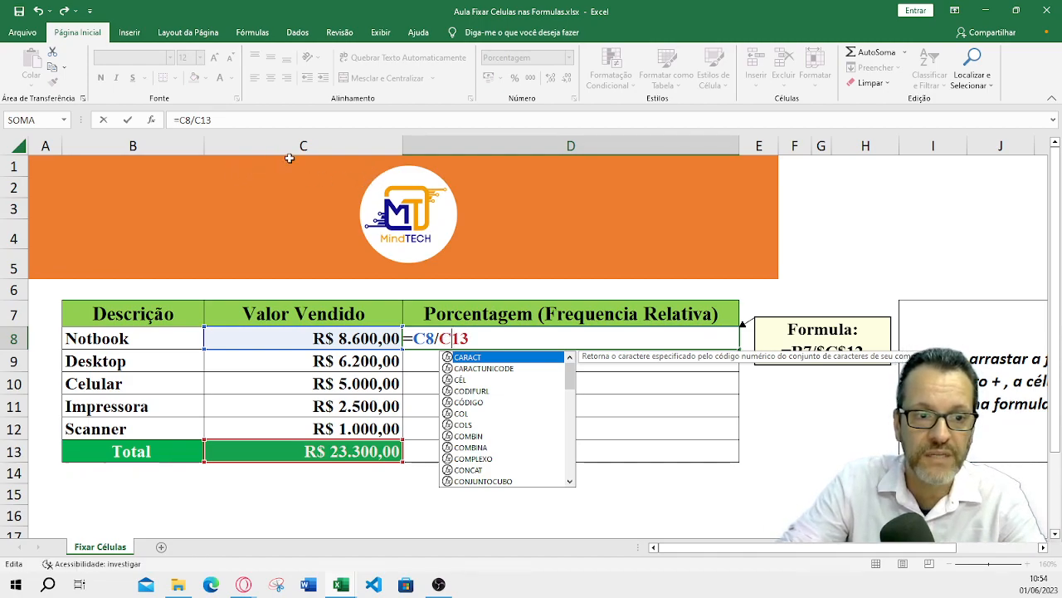
{"action": "left_click", "coordinate": [454, 338]}
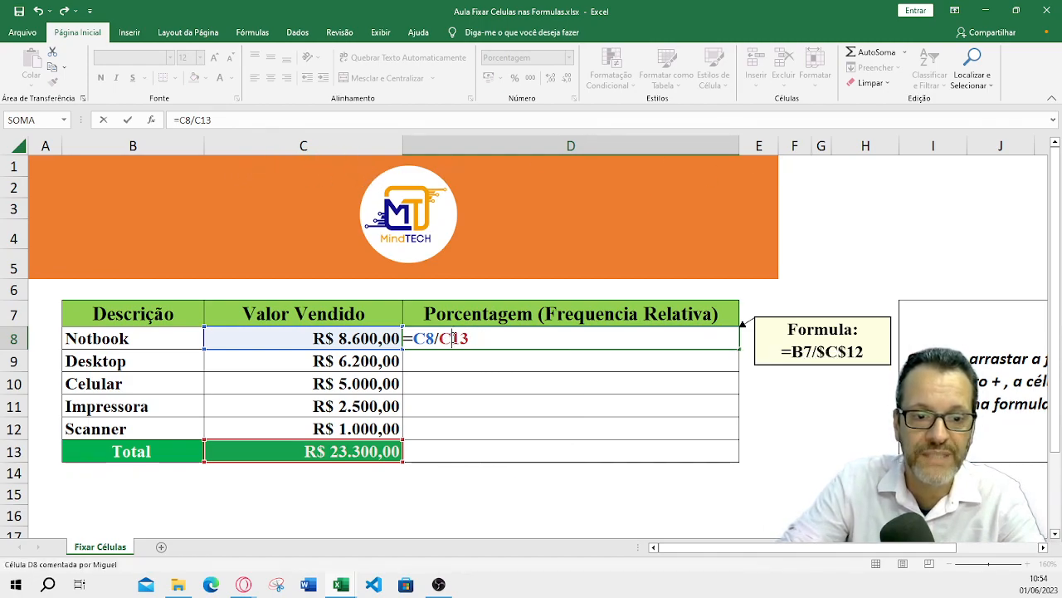
{"action": "left_click", "coordinate": [442, 337]}
{"action": "type", "text": "$"}
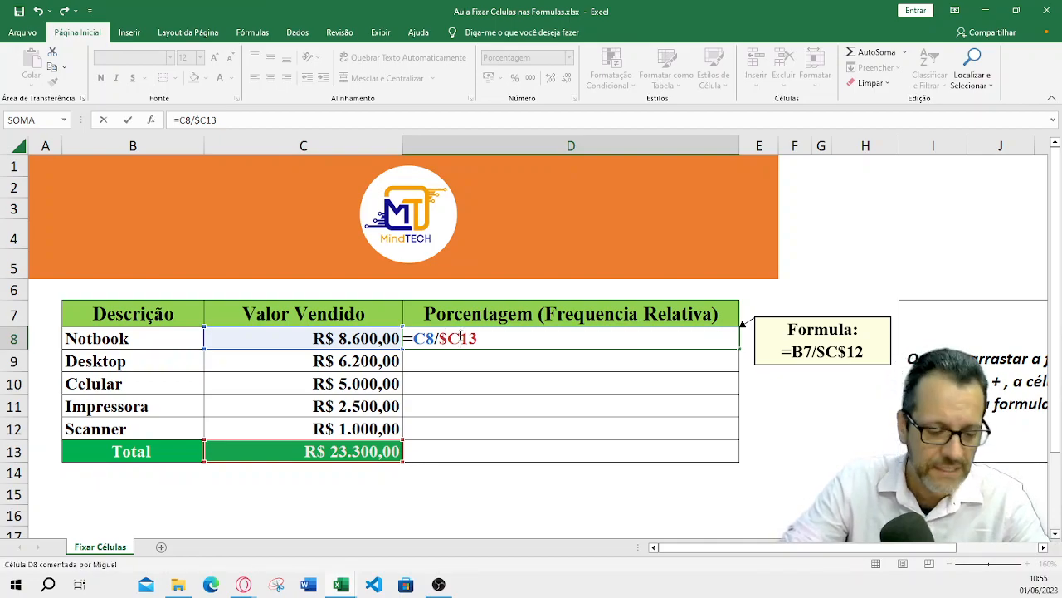
{"action": "left_click", "coordinate": [460, 337]}
{"action": "type", "text": "$"}
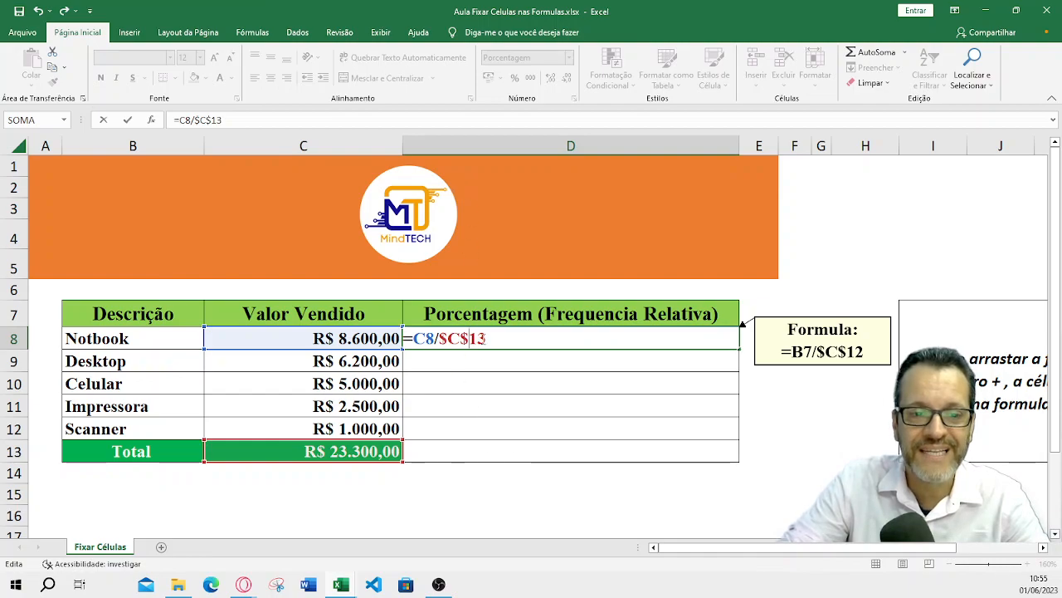
{"action": "key", "text": "BackSpace"}
{"action": "key", "text": "Left"}
{"action": "key", "text": "BackSpace"}
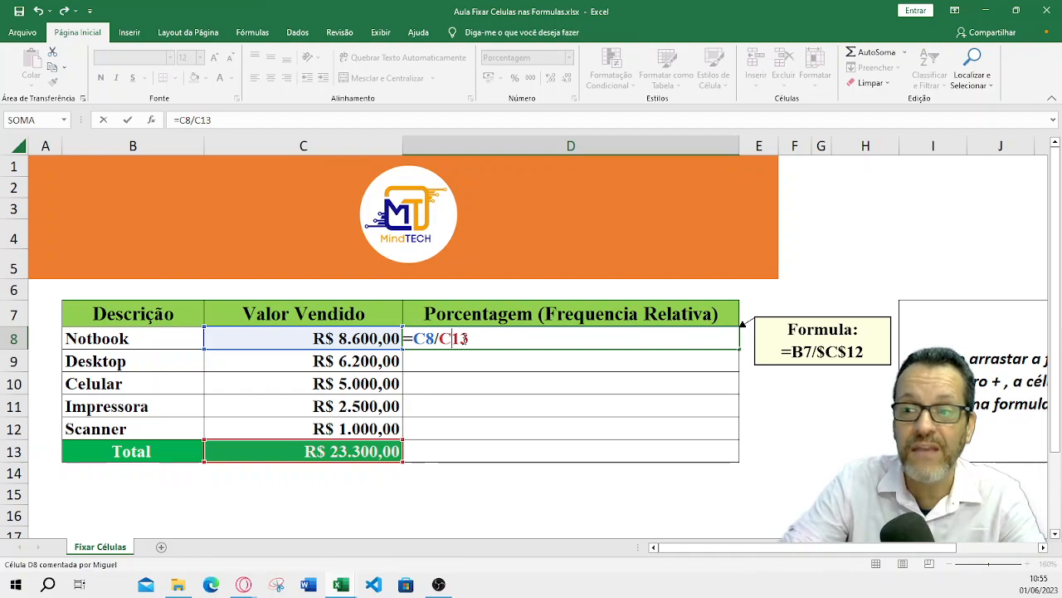
Make the total reference absolute so D8 reads =C8/$C$13, and fill the formula down through D12.
{"action": "key", "text": "F4"}
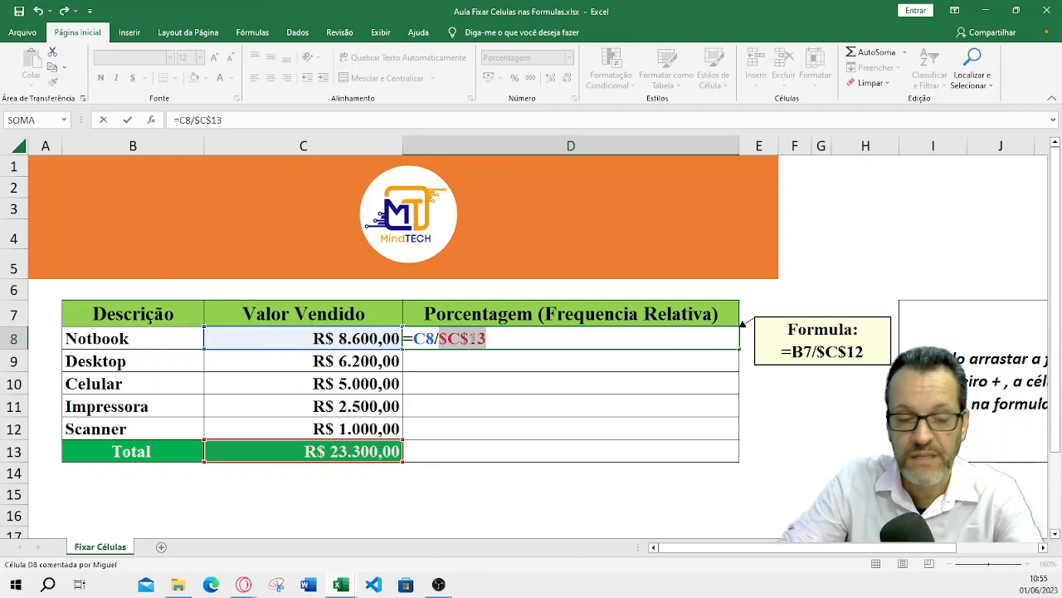
{"action": "key", "text": "ctrl+Return"}
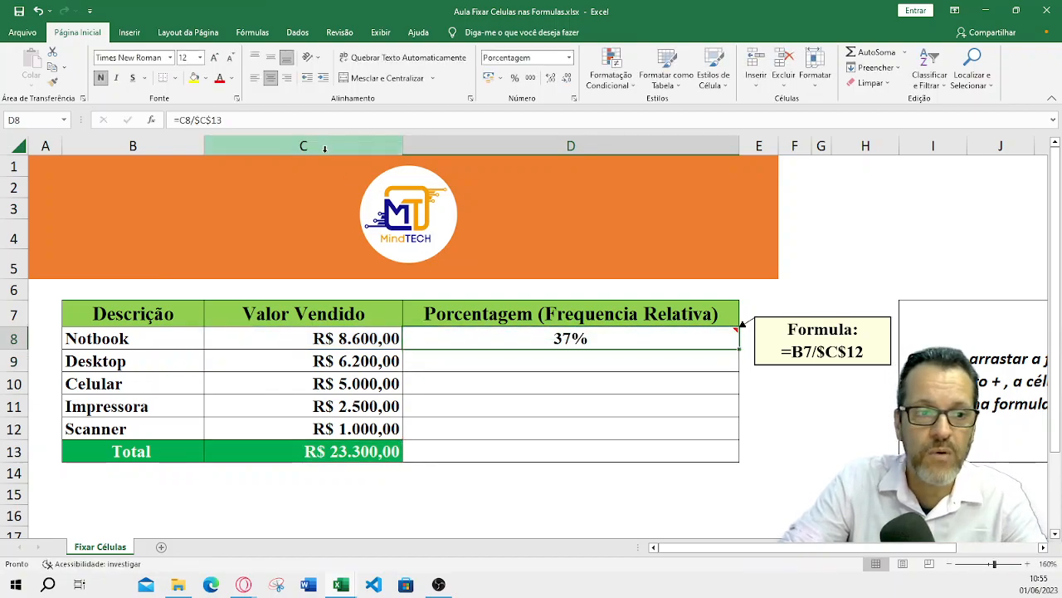
{"action": "double_click", "coordinate": [516, 336]}
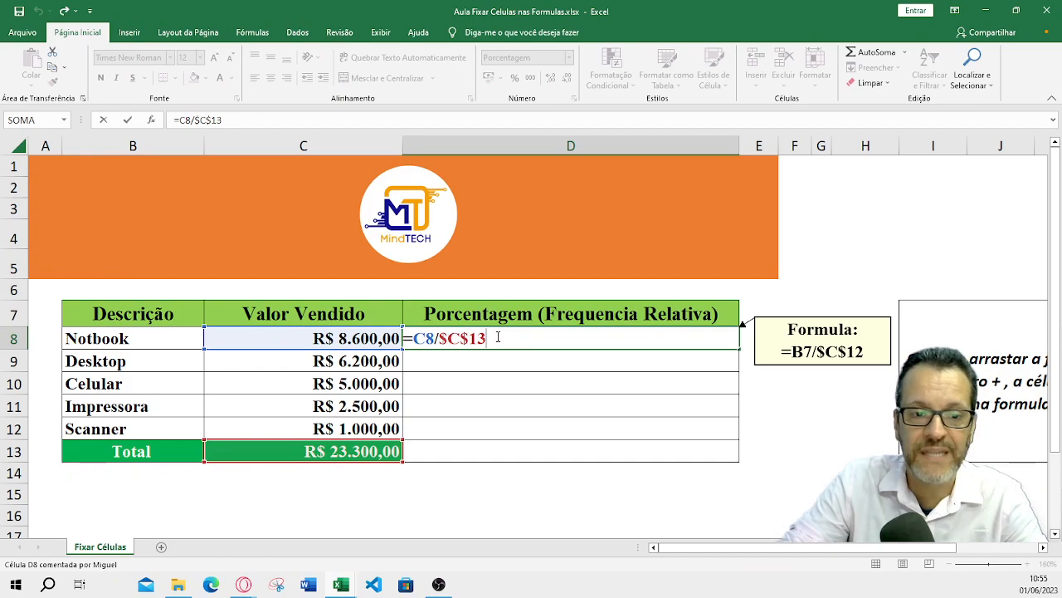
{"action": "key", "text": "Return"}
{"action": "left_click", "coordinate": [551, 337]}
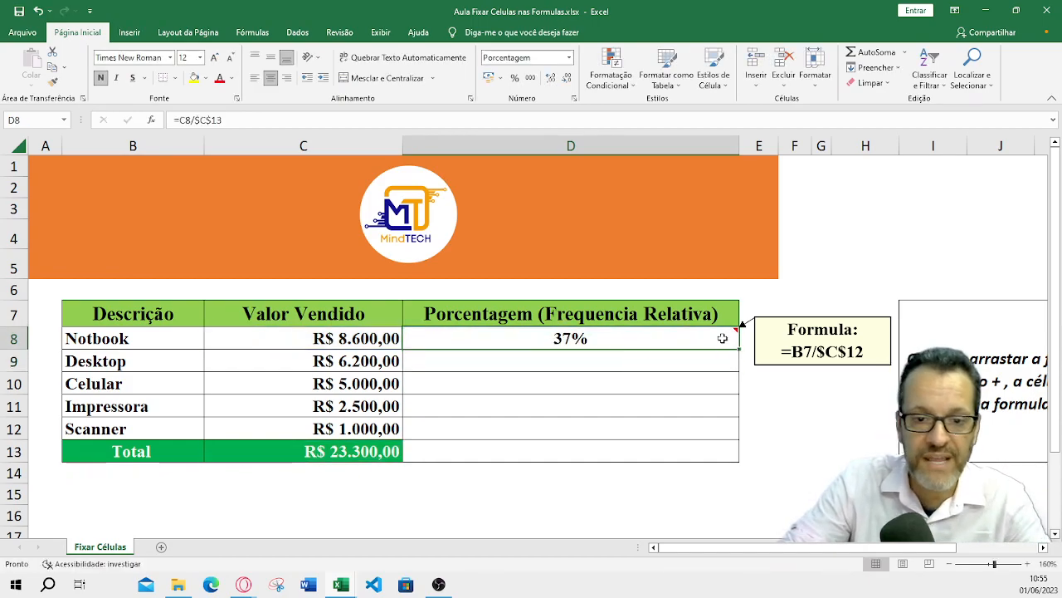
{"action": "left_click_drag", "start_coordinate": [738, 348], "coordinate": [734, 433]}
Inspect the formulas in D8 through D12 to compare their product references and the fixed total reference.
{"action": "left_click", "coordinate": [609, 361]}
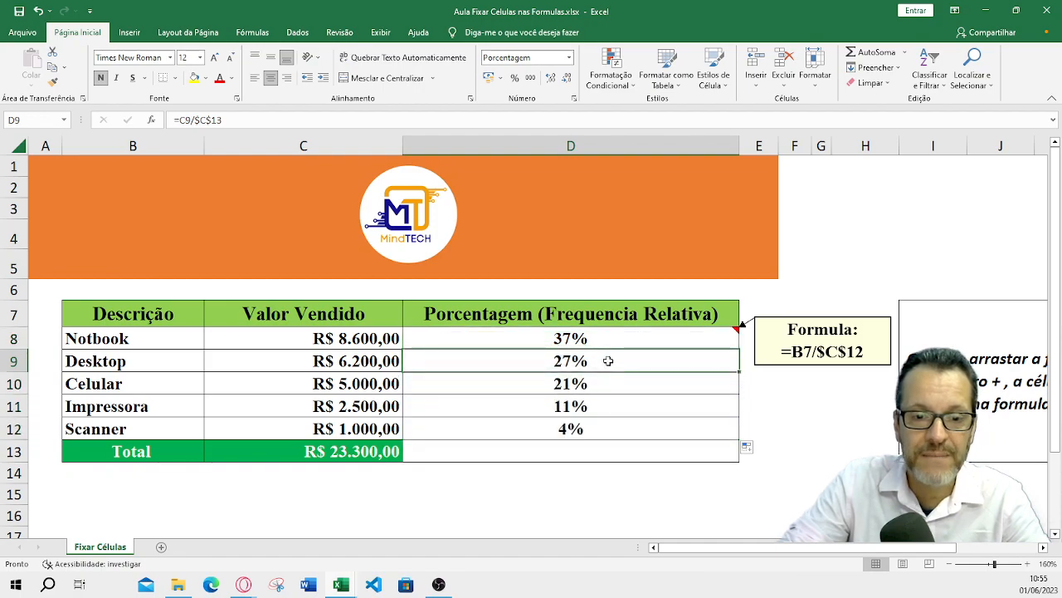
{"action": "double_click", "coordinate": [605, 339]}
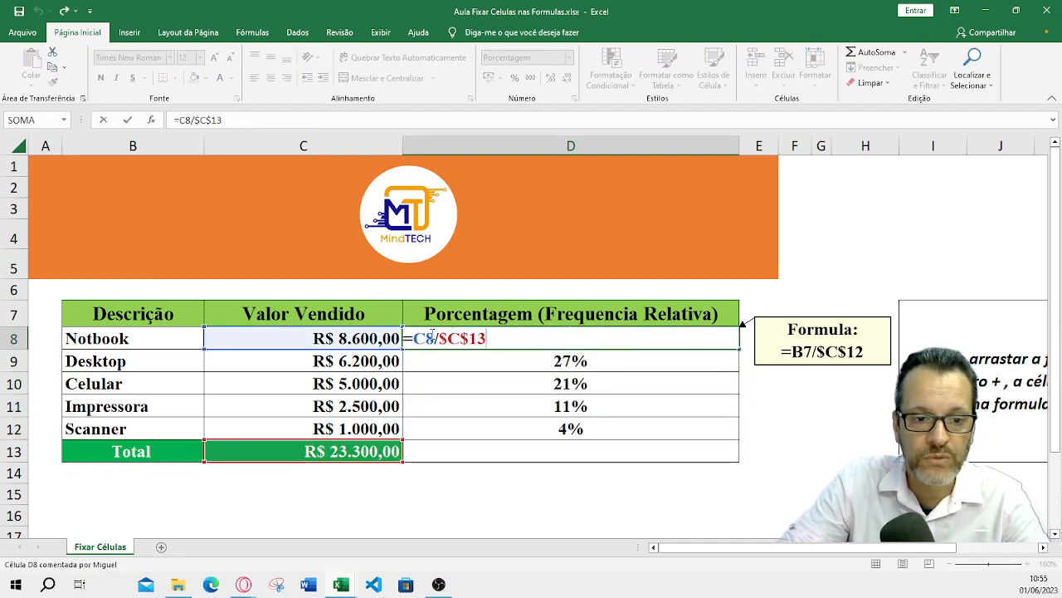
{"action": "key", "text": "Return"}
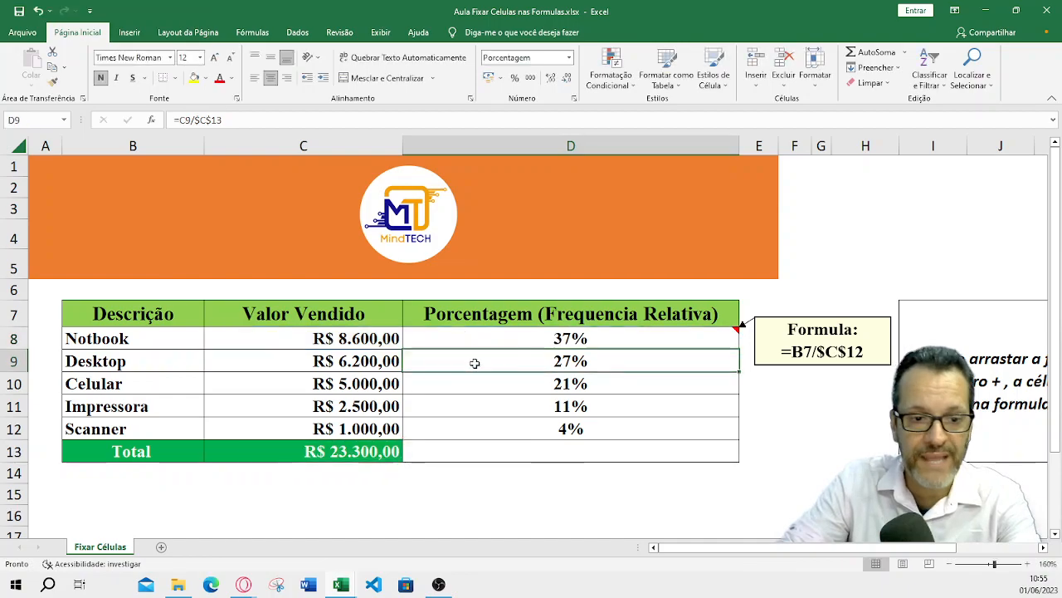
{"action": "double_click", "coordinate": [474, 363]}
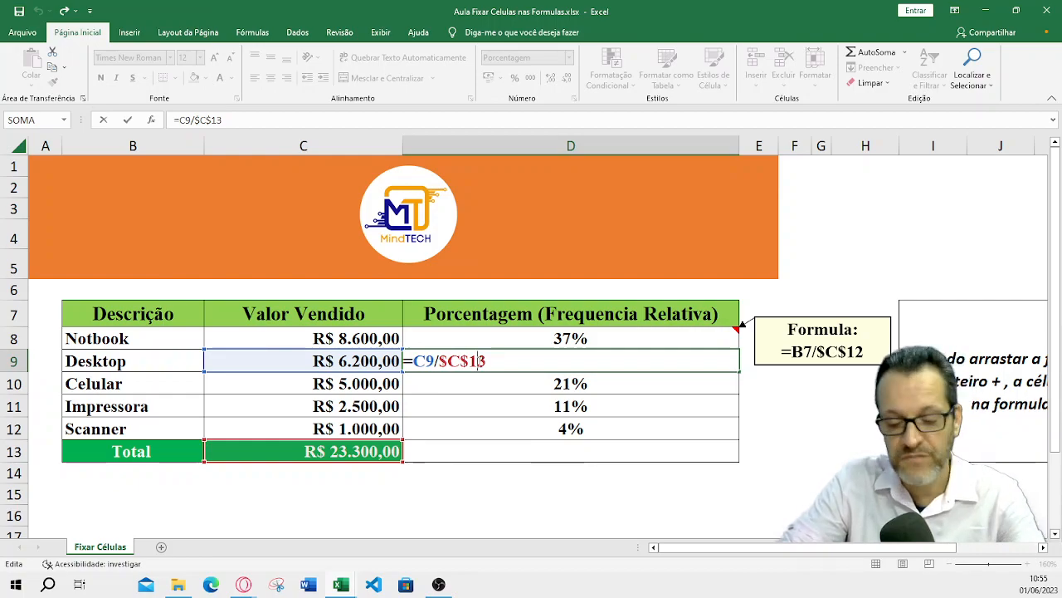
{"action": "key", "text": "Return"}
{"action": "double_click", "coordinate": [475, 384]}
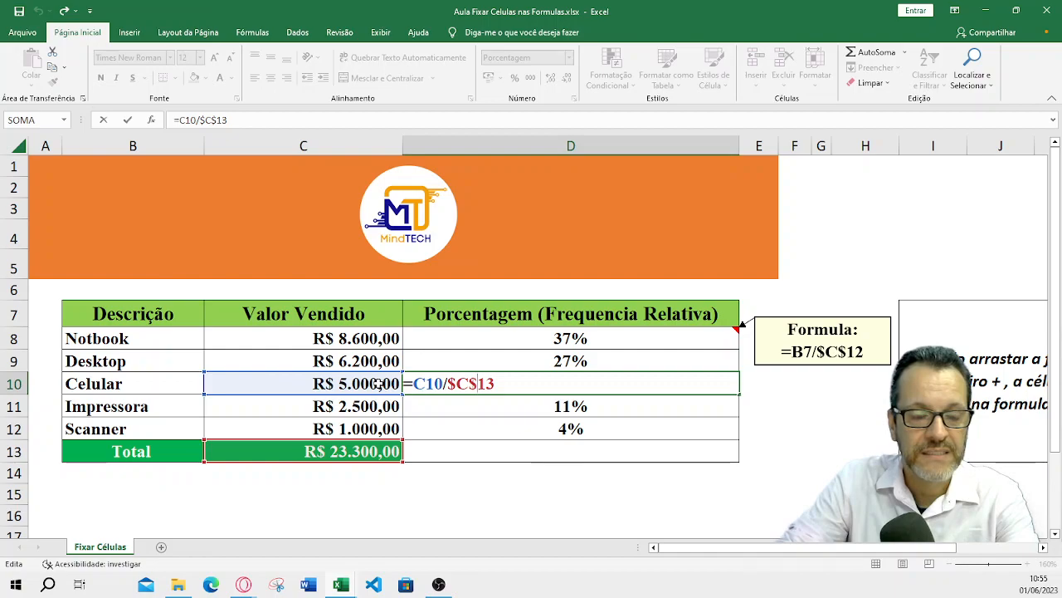
{"action": "key", "text": "Return"}
{"action": "double_click", "coordinate": [436, 406]}
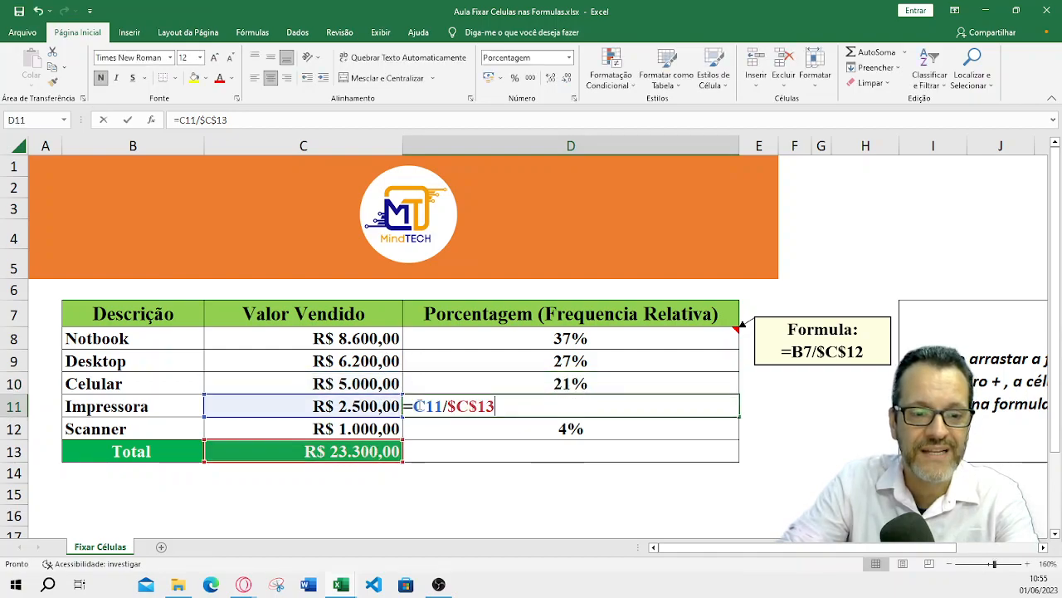
{"action": "key", "text": "Return"}
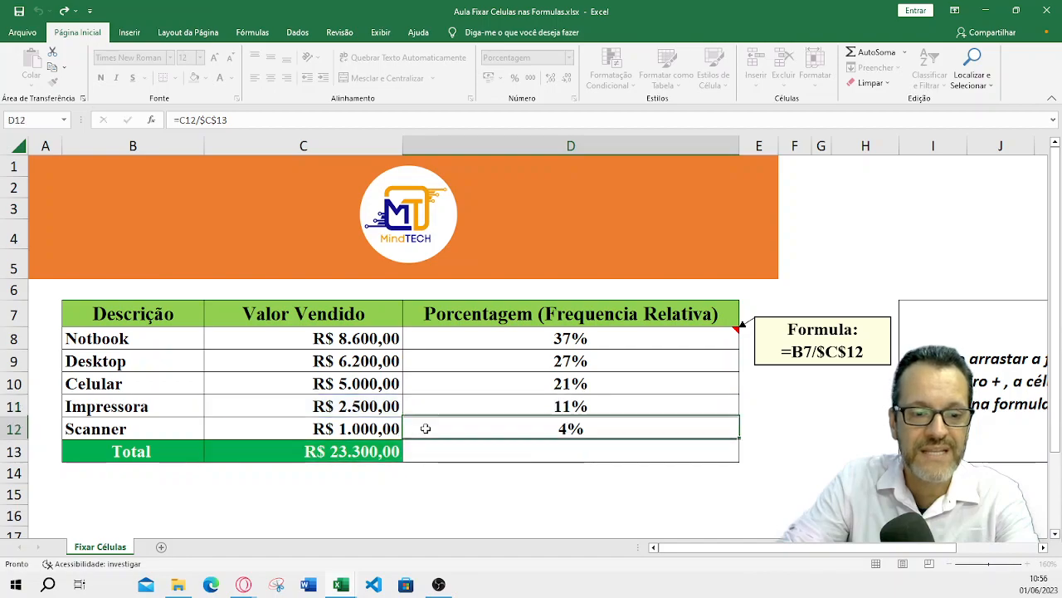
{"action": "double_click", "coordinate": [424, 428]}
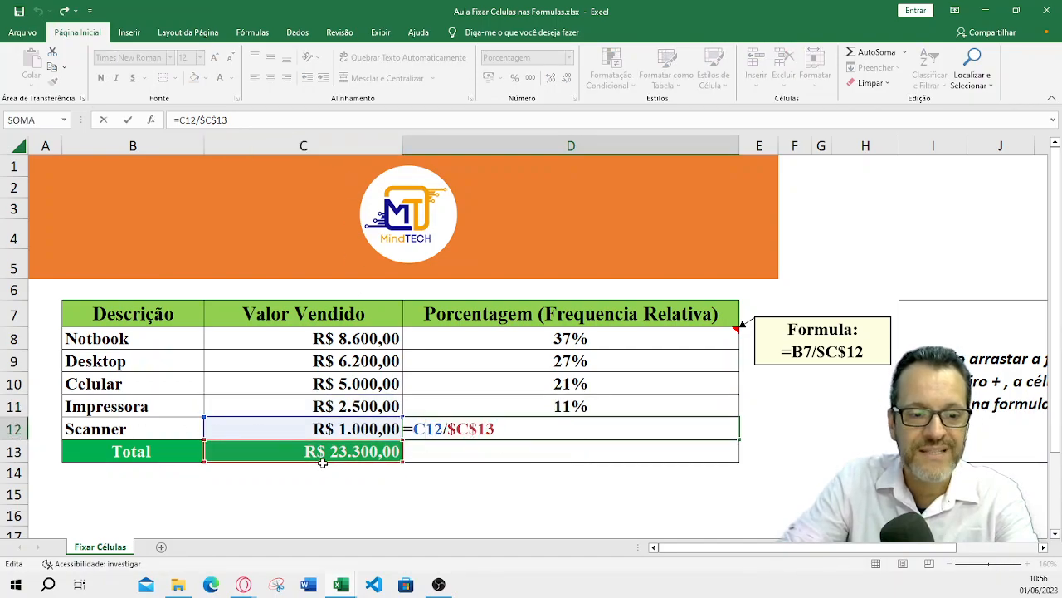
{"action": "key", "text": "Return"}
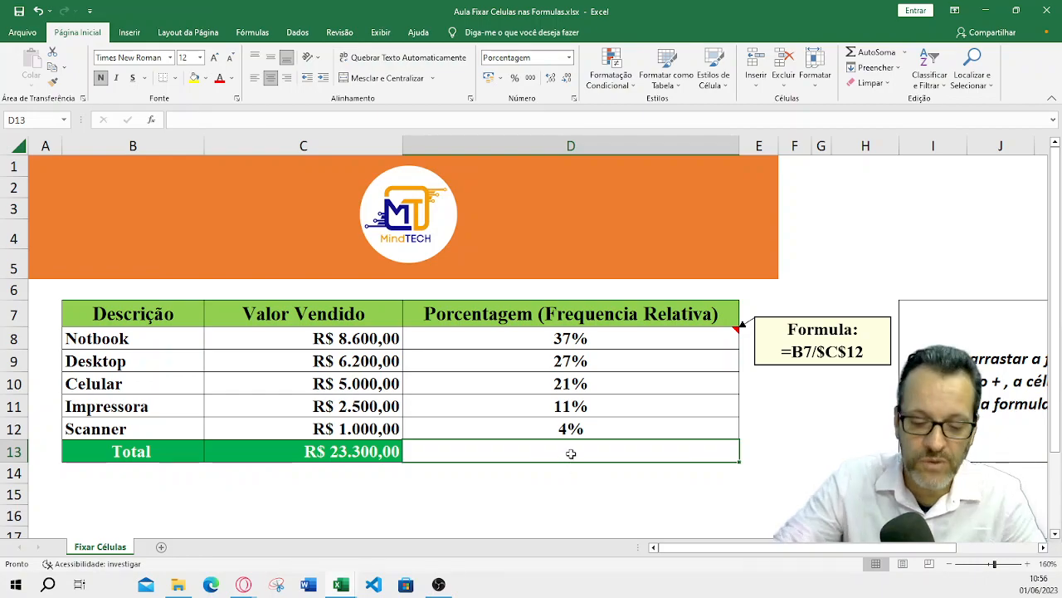
Enter =soma(D8:D12) in D13 to total the percentages, and clear the cell again.
{"action": "type", "text": "=soma("}
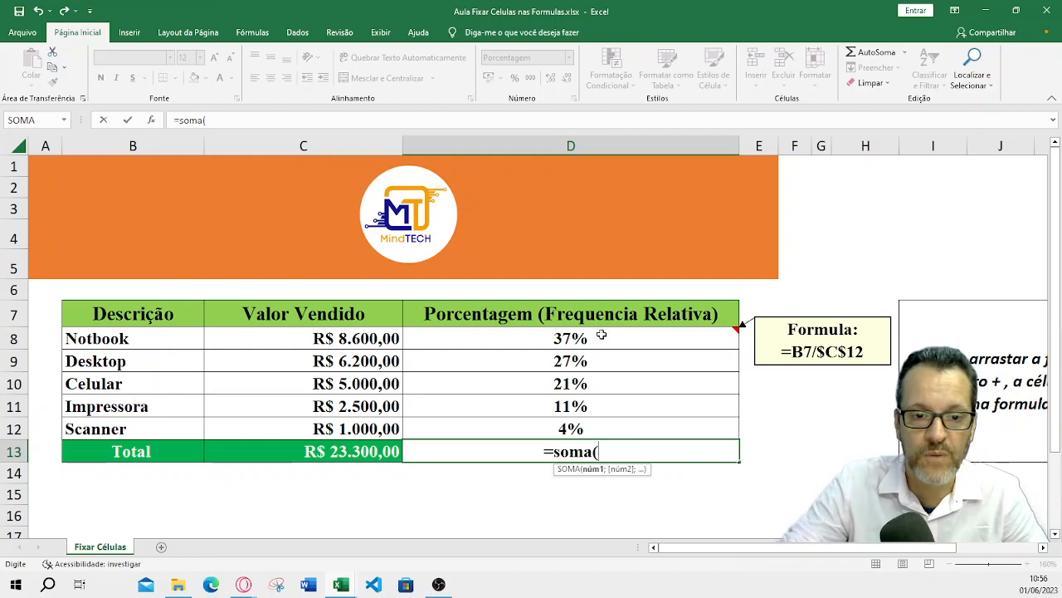
{"action": "left_click_drag", "start_coordinate": [601, 334], "coordinate": [593, 427]}
{"action": "type", "text": ")"}
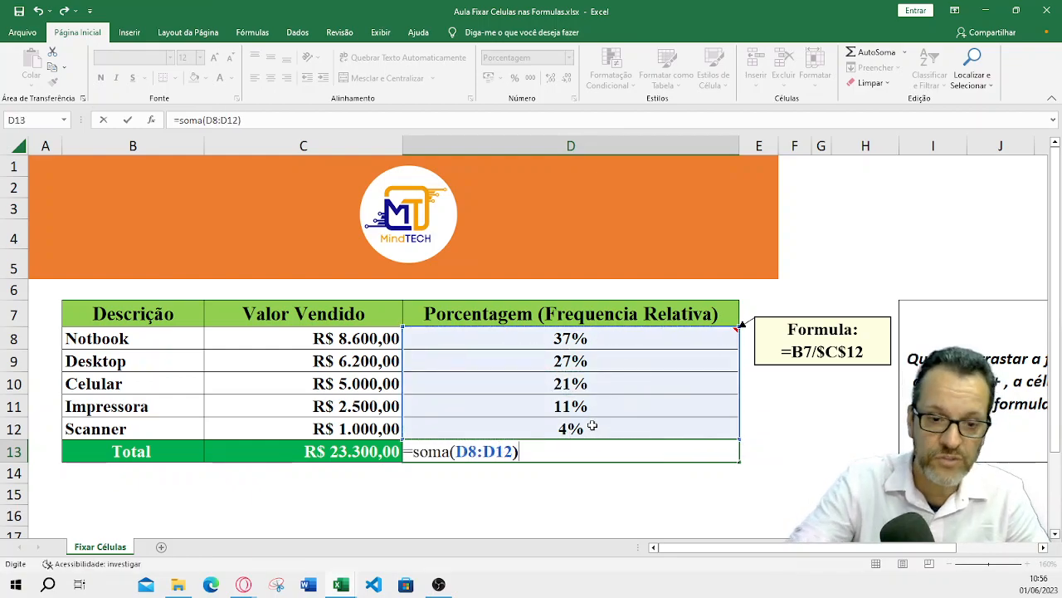
{"action": "key", "text": "Return"}
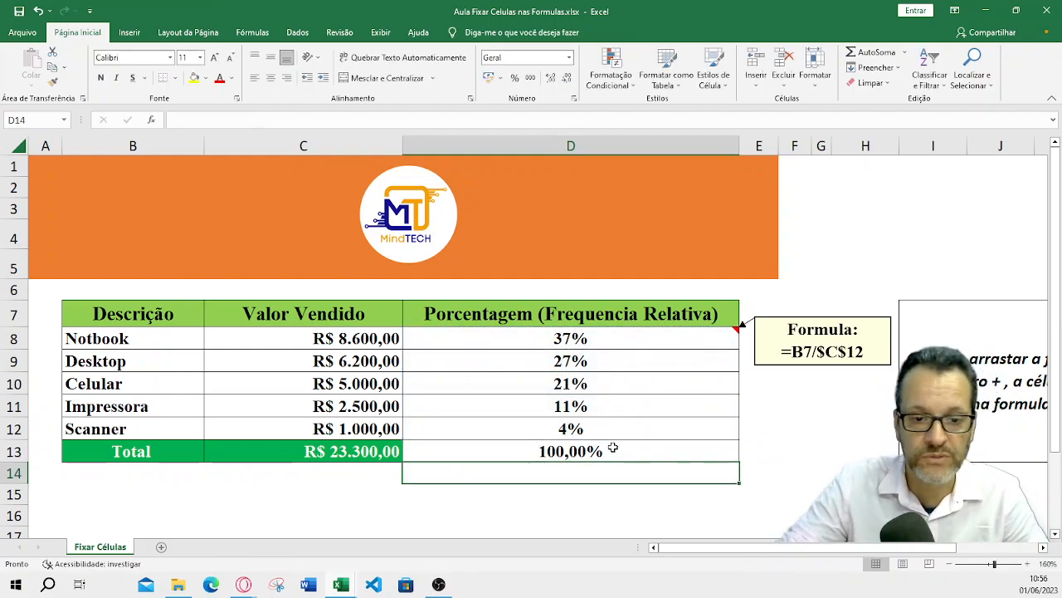
{"action": "left_click", "coordinate": [611, 449]}
{"action": "key", "text": "Delete"}
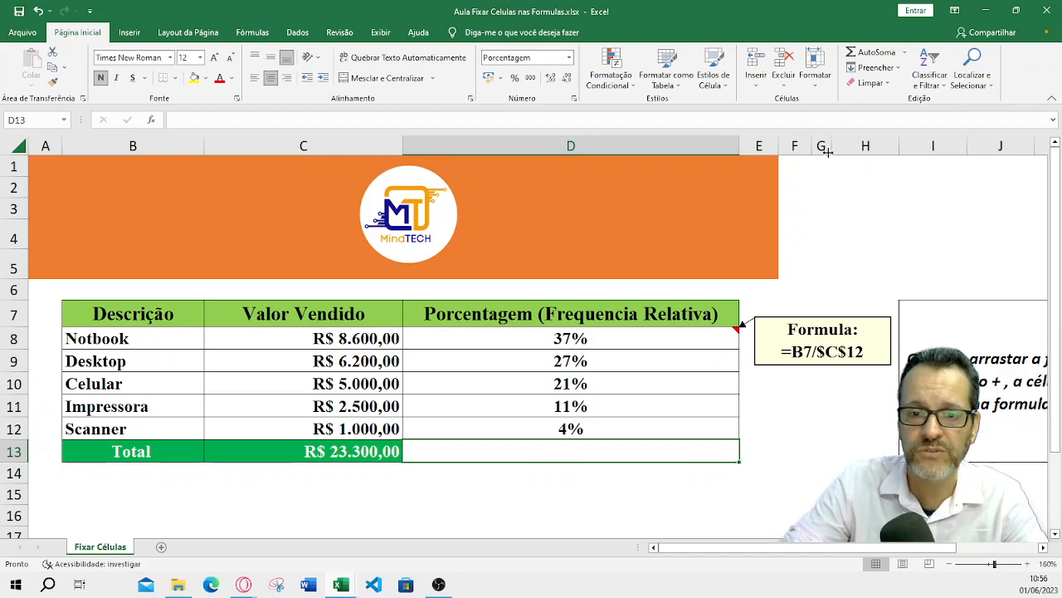
Total D8:D12 in D13 with AutoSoma and remove the two decimal places from that total.
{"action": "left_click", "coordinate": [872, 56]}
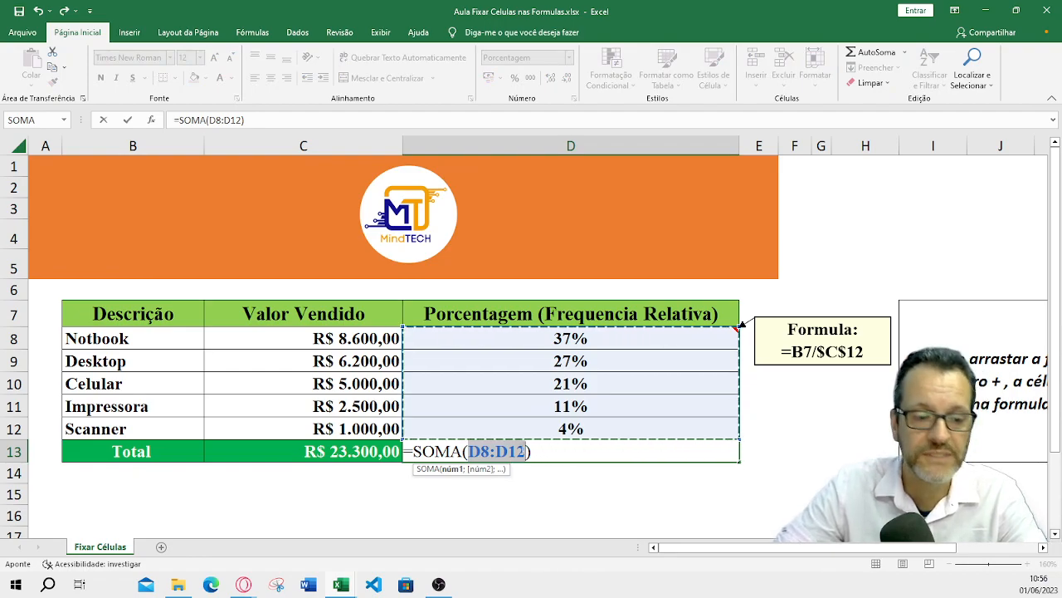
{"action": "key", "text": "Return"}
{"action": "left_click_drag", "start_coordinate": [579, 336], "coordinate": [584, 456]}
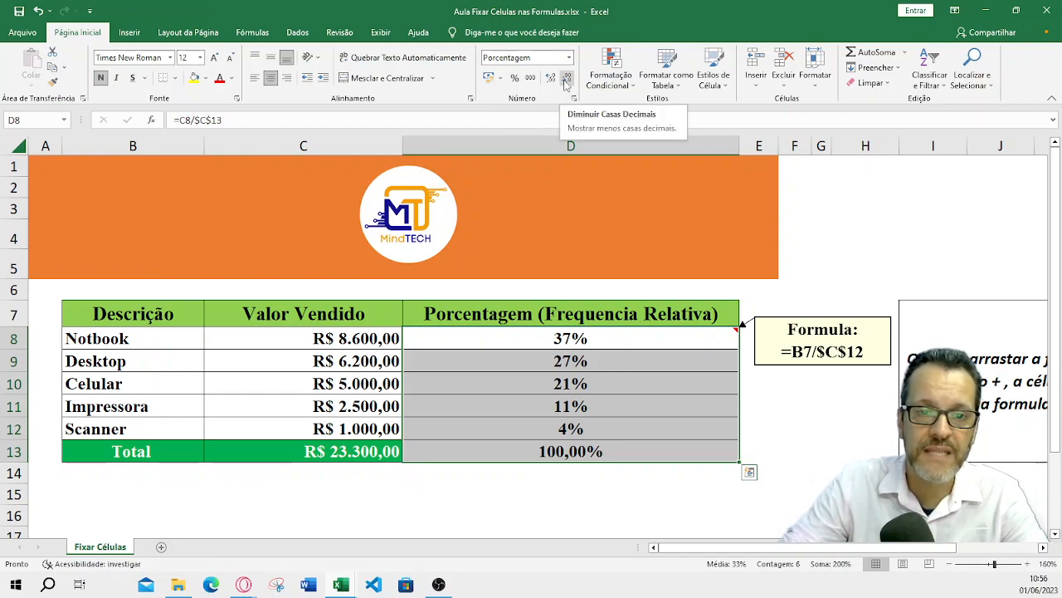
{"action": "left_click", "coordinate": [565, 82]}
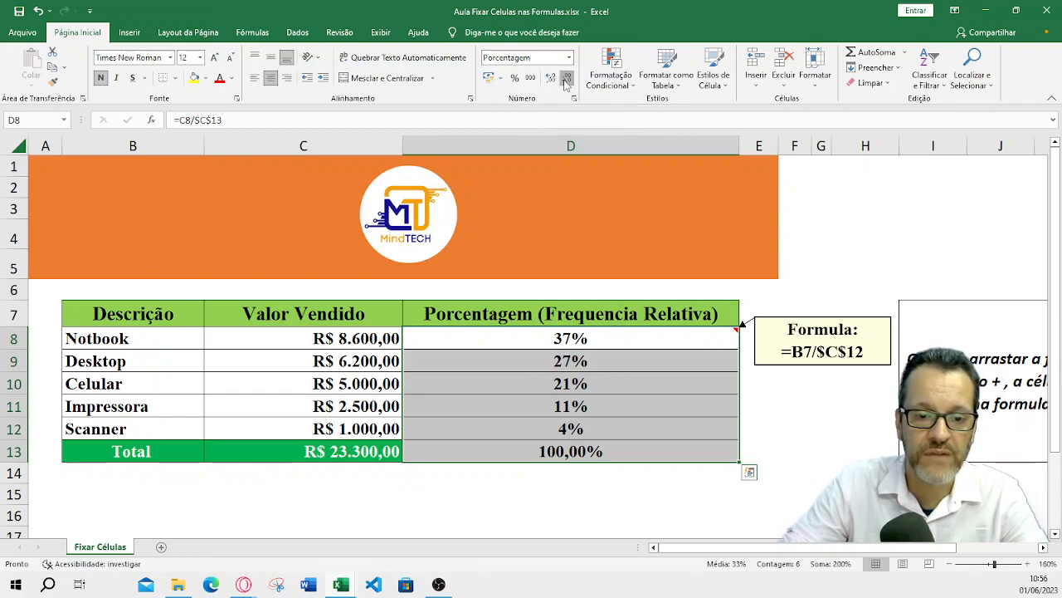
{"action": "left_click", "coordinate": [600, 384]}
{"action": "left_click", "coordinate": [578, 456]}
{"action": "left_click", "coordinate": [567, 80]}
{"action": "left_click", "coordinate": [568, 81]}
{"action": "left_click", "coordinate": [596, 337]}
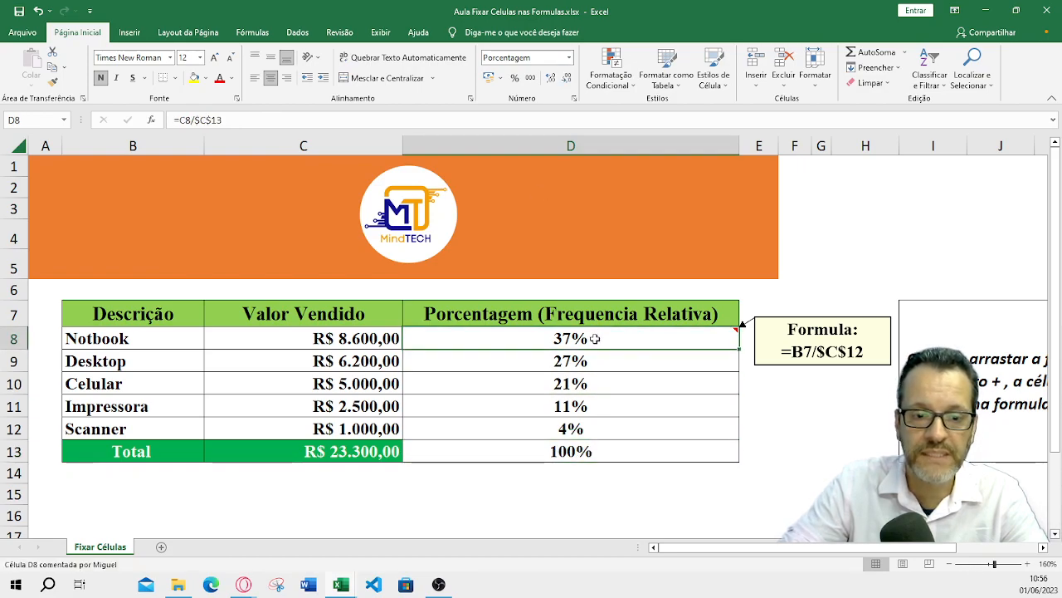
Review the percentage cells D8 through D13 against the sales total in C13, including the Notbook row's value and share.
{"action": "left_click", "coordinate": [599, 357]}
{"action": "left_click", "coordinate": [589, 384]}
{"action": "left_click", "coordinate": [597, 409]}
{"action": "left_click", "coordinate": [601, 430]}
{"action": "left_click", "coordinate": [605, 452]}
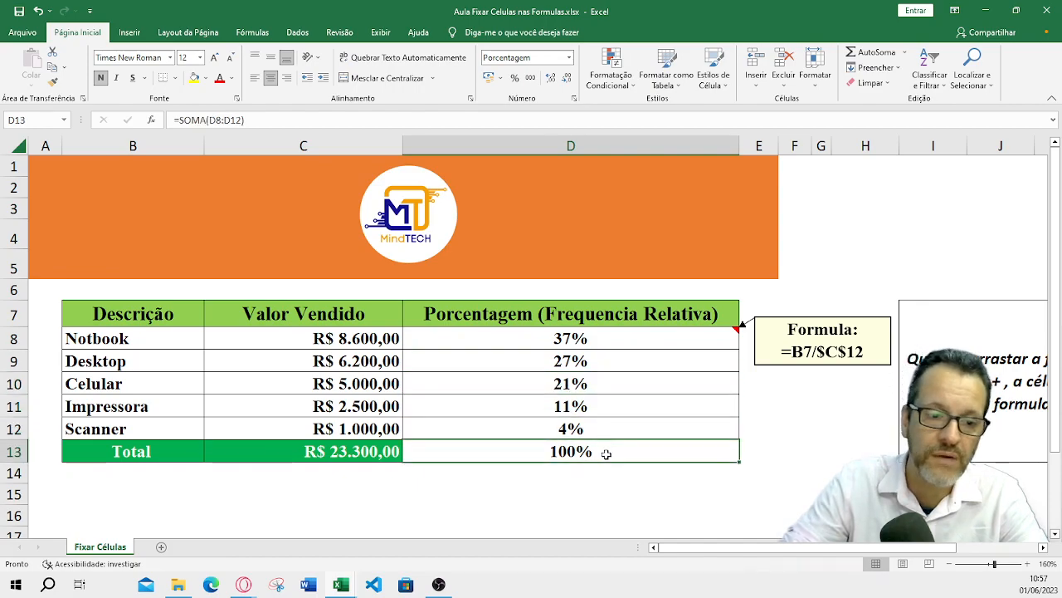
{"action": "left_click", "coordinate": [352, 449]}
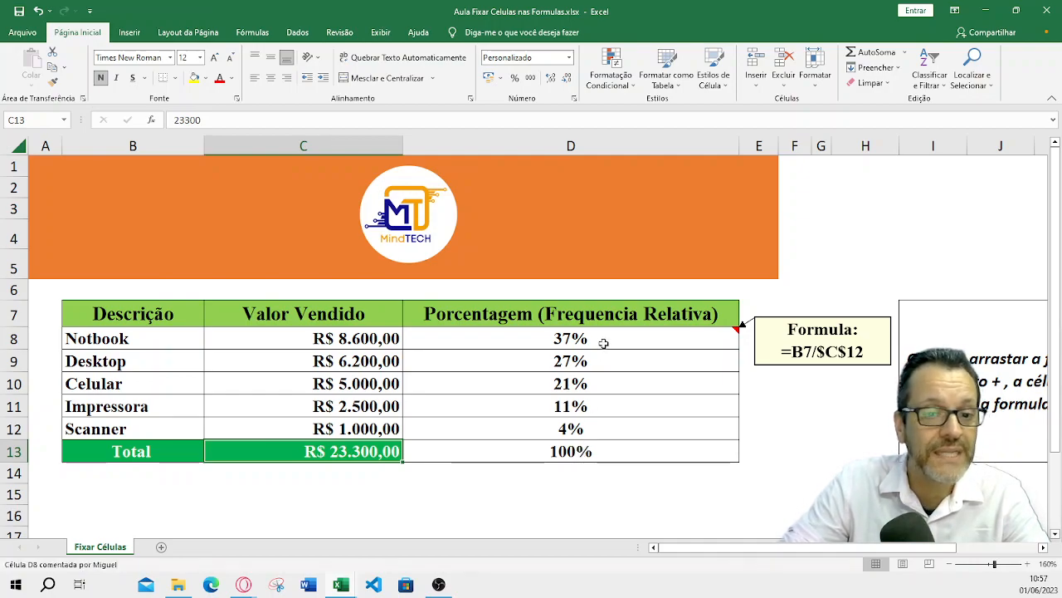
{"action": "left_click_drag", "start_coordinate": [130, 338], "coordinate": [556, 332]}
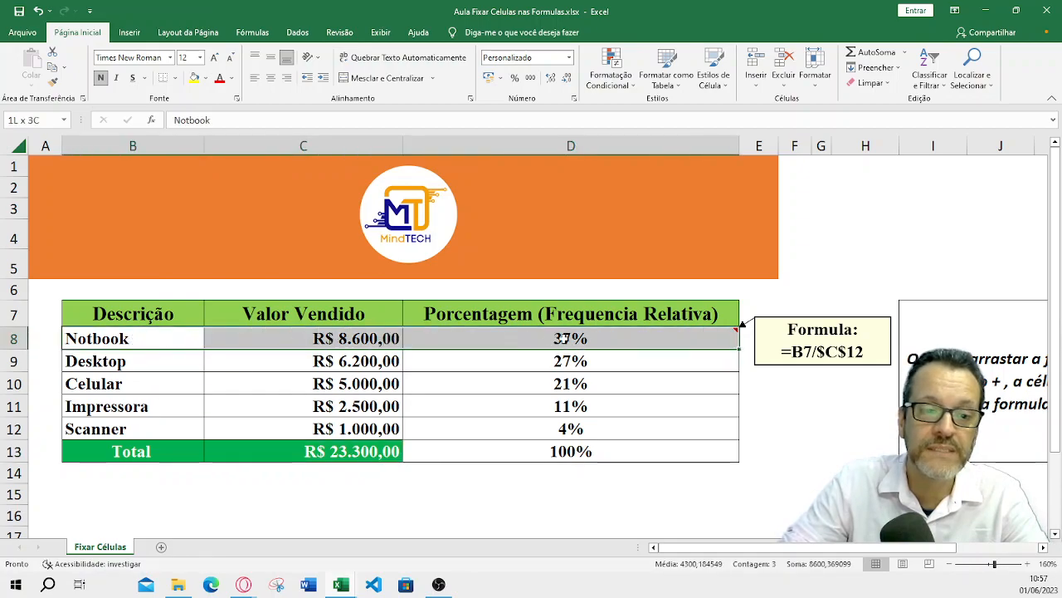
{"action": "left_click", "coordinate": [631, 343]}
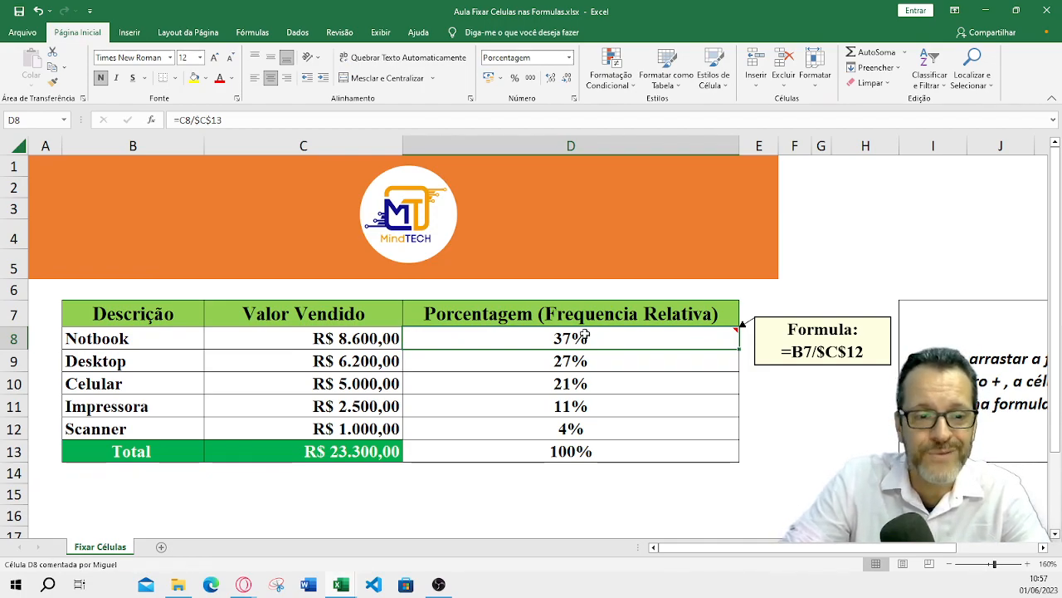
{"action": "left_click_drag", "start_coordinate": [590, 341], "coordinate": [612, 450]}
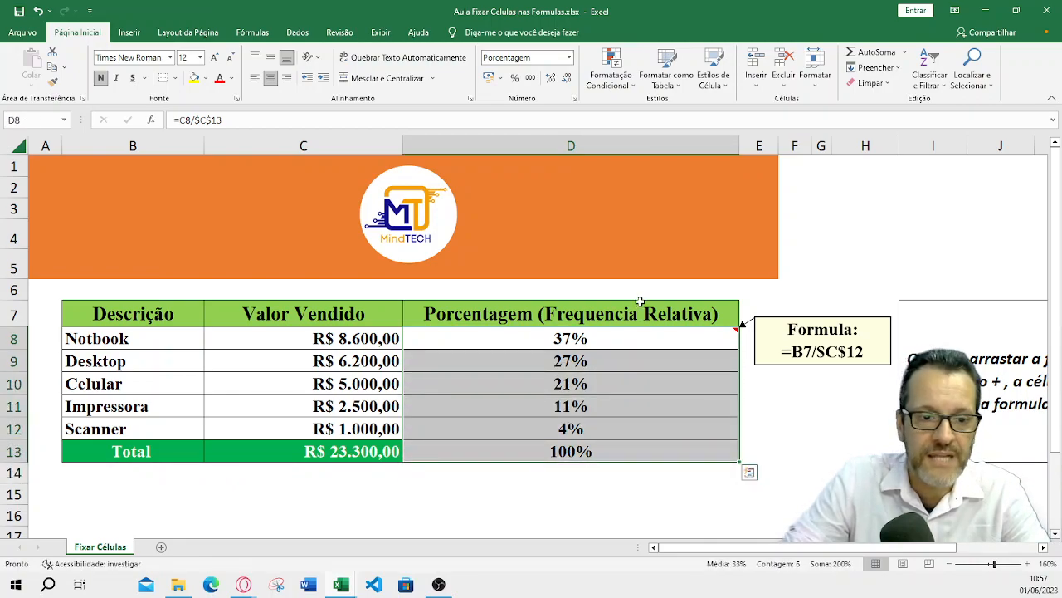
{"action": "left_click", "coordinate": [672, 343]}
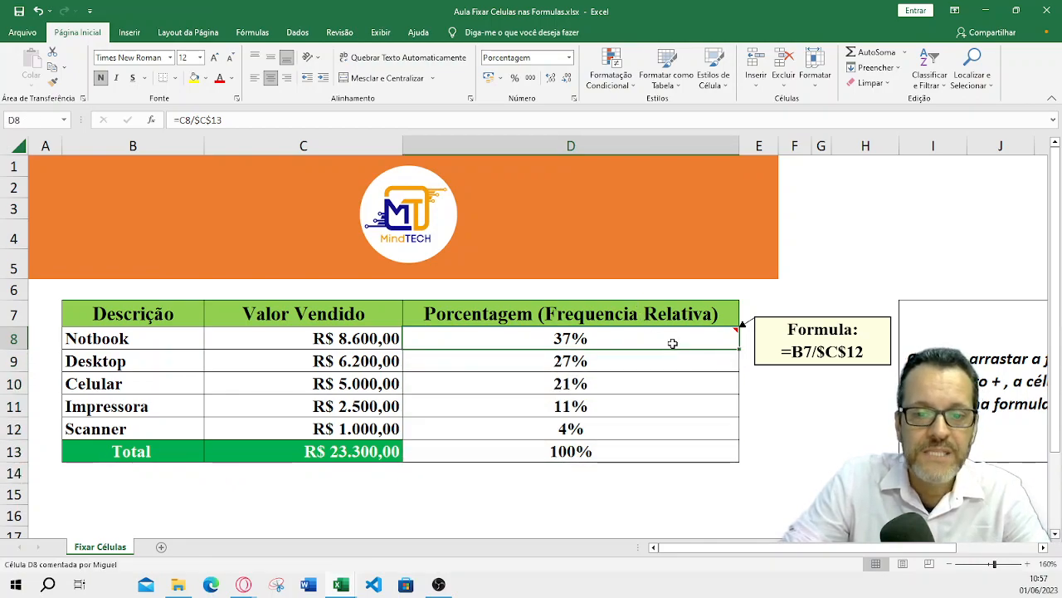